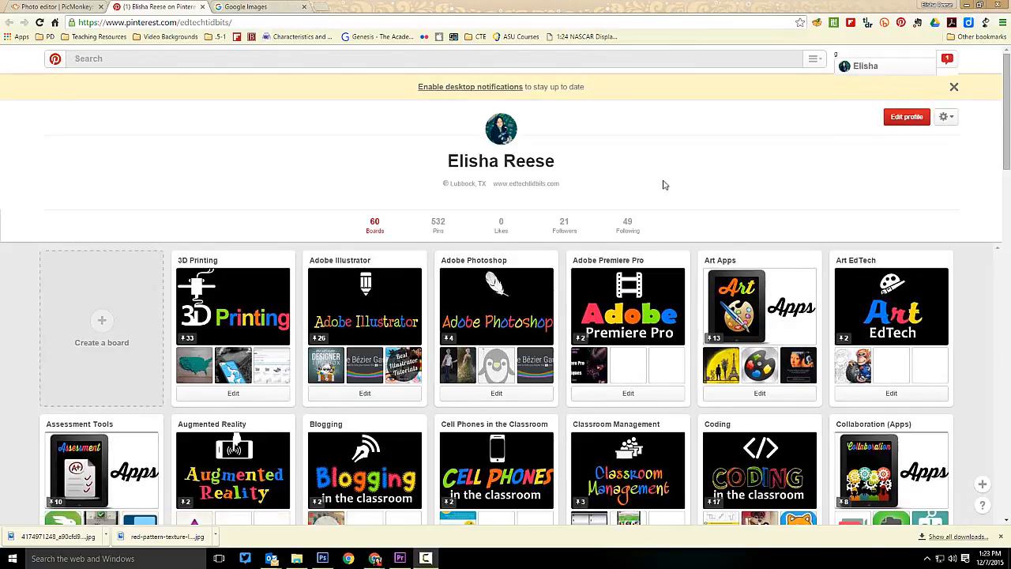
Switch to PicMonkey, leave the current editing session and start a new one with the free editor.
click(66, 8)
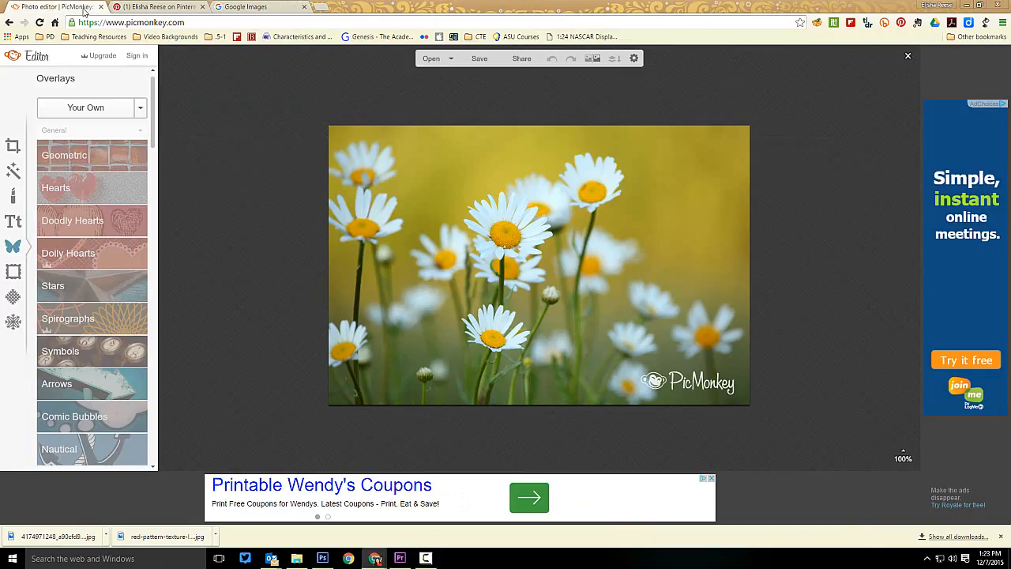
click(907, 56)
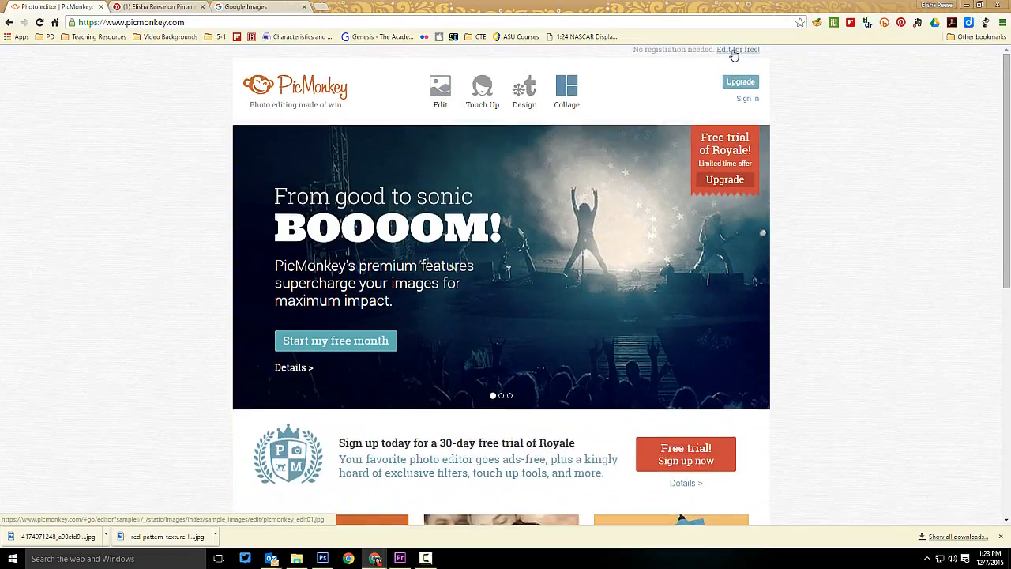
click(732, 50)
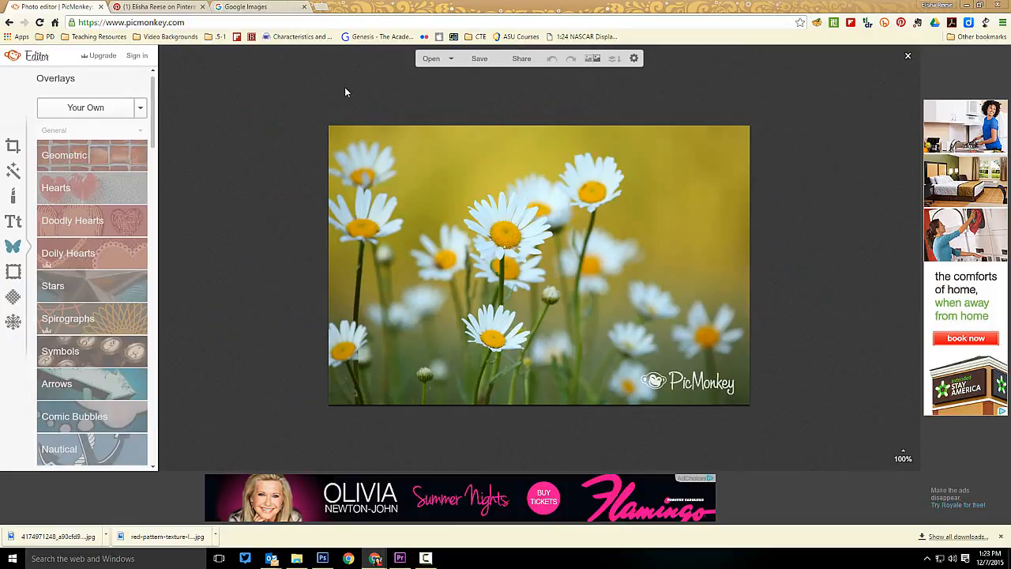
Open the blank image Pinterest Cover.jpg from the computer's Desktop as the canvas.
click(454, 60)
click(455, 76)
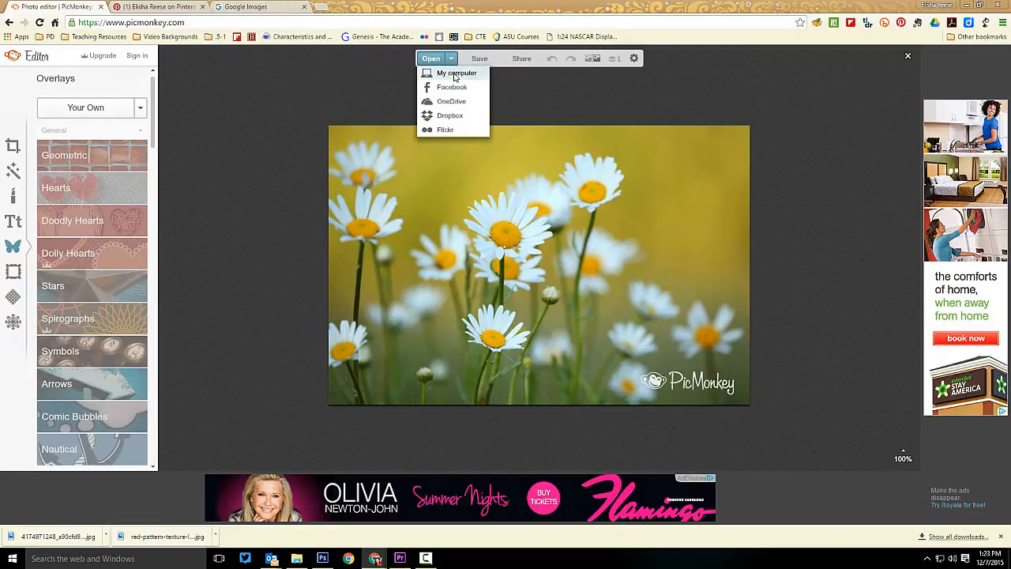
click(344, 102)
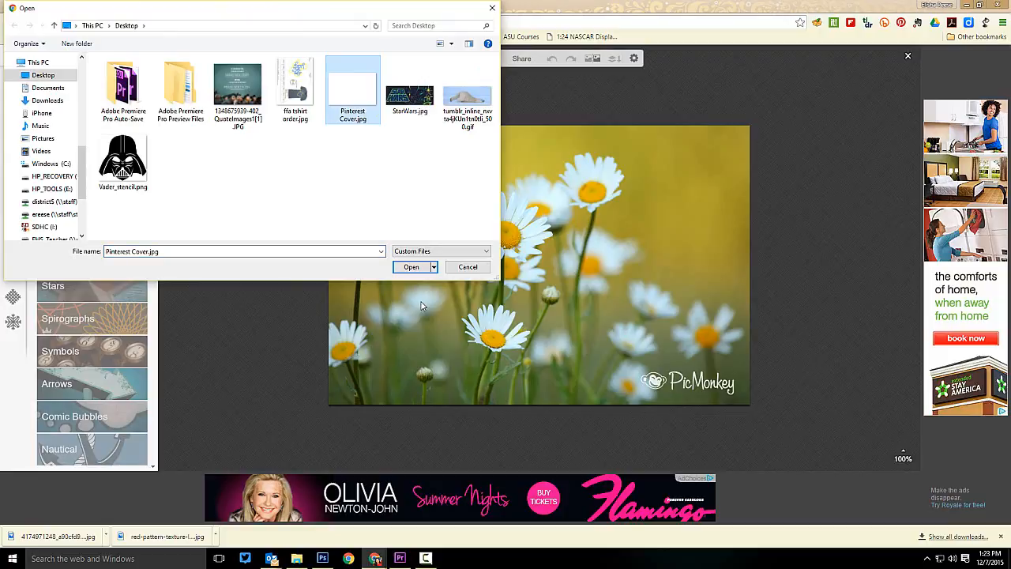
click(411, 267)
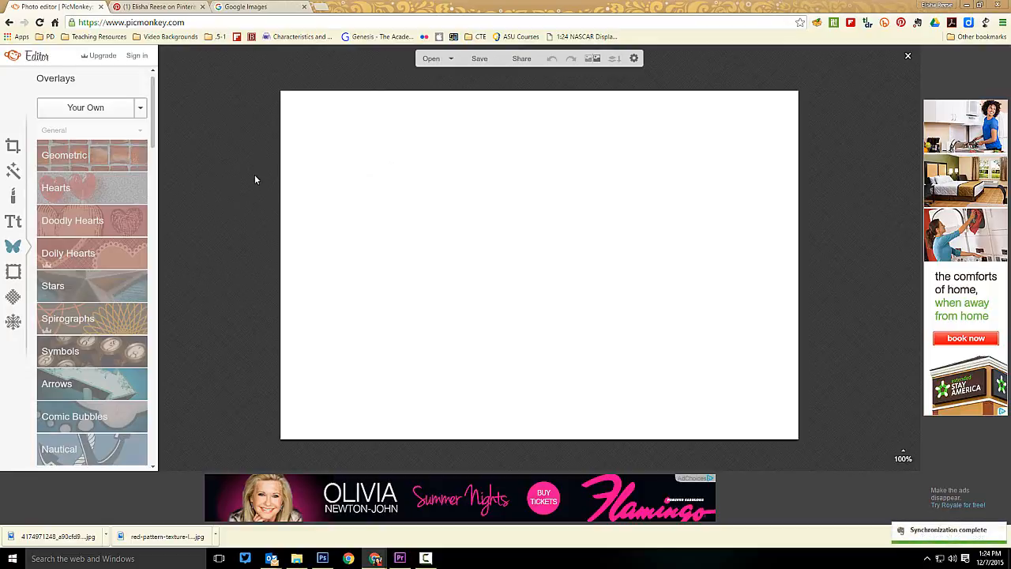
Search Google Images for "Pattern Texture" and limit the usage rights to Labeled for reuse.
click(245, 8)
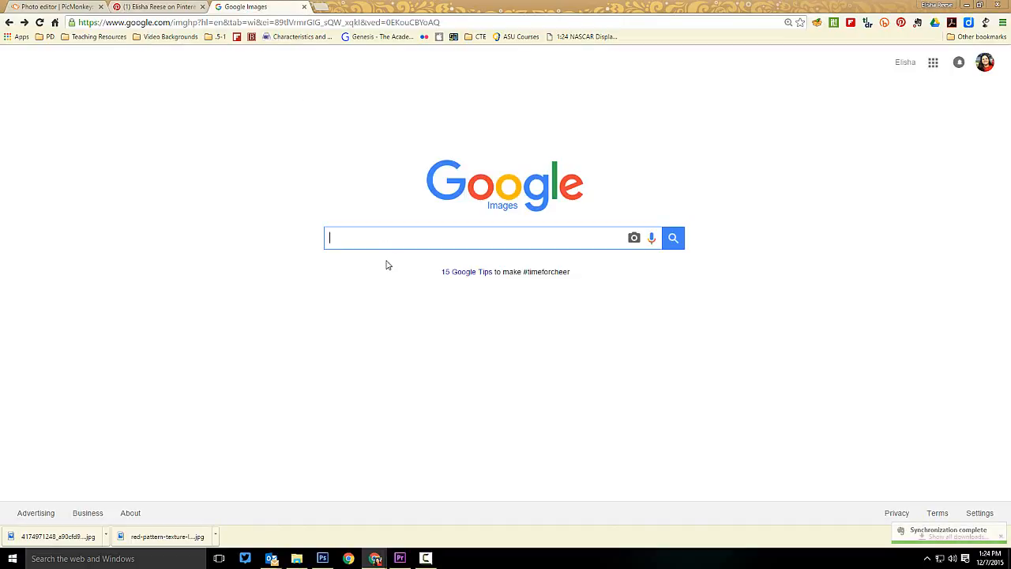
text(Pattern Texture)
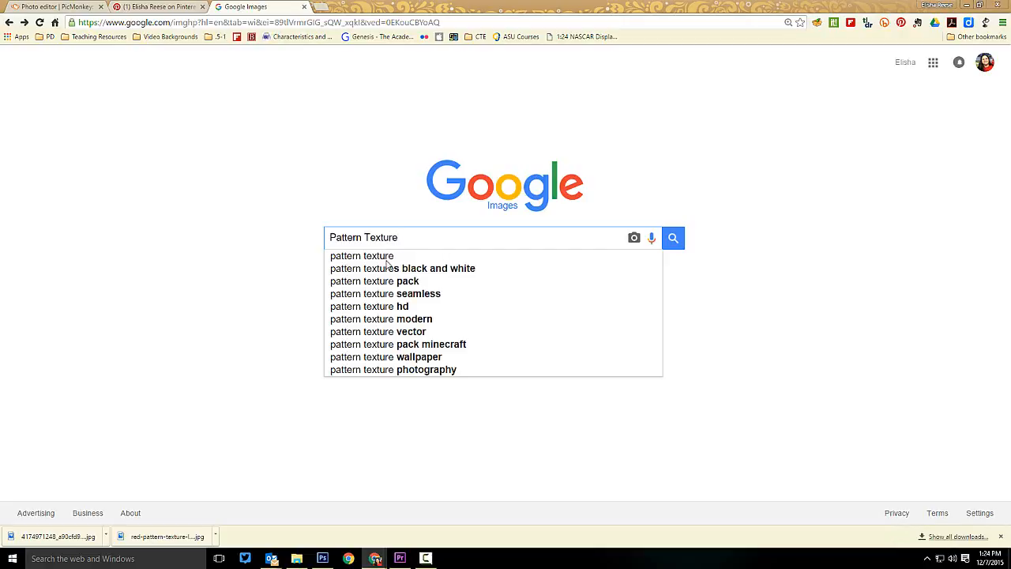
key(Return)
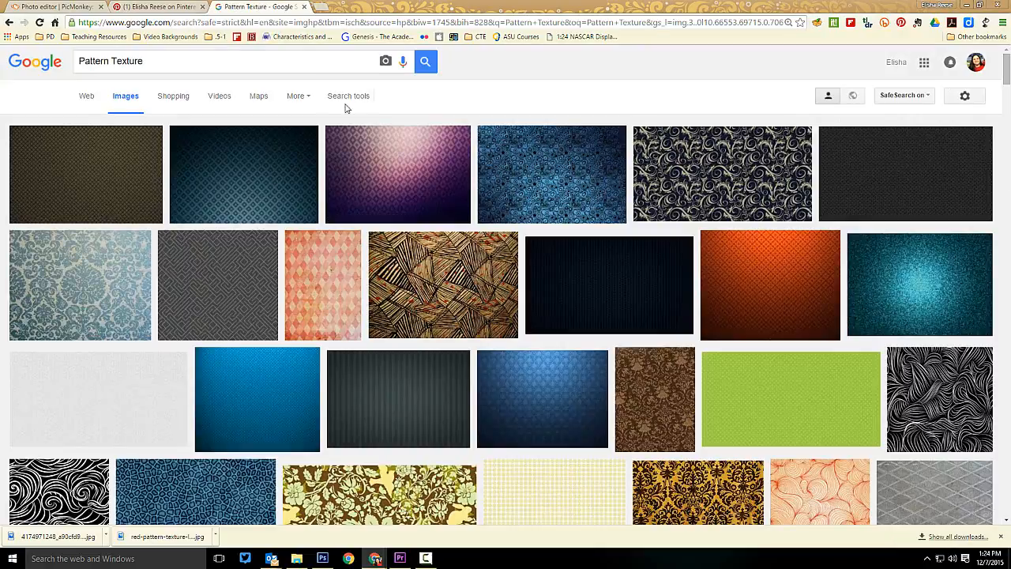
click(344, 98)
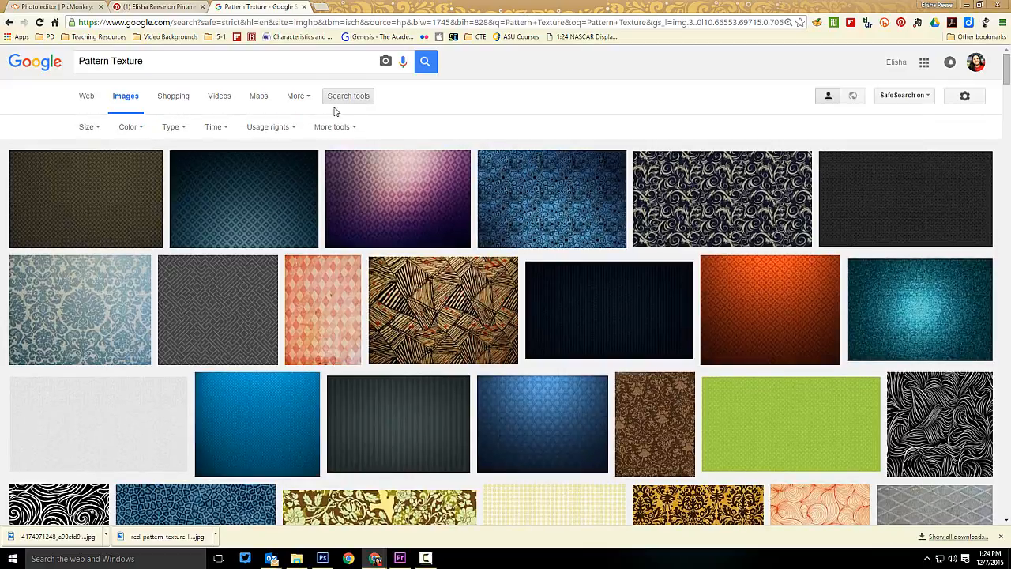
click(292, 128)
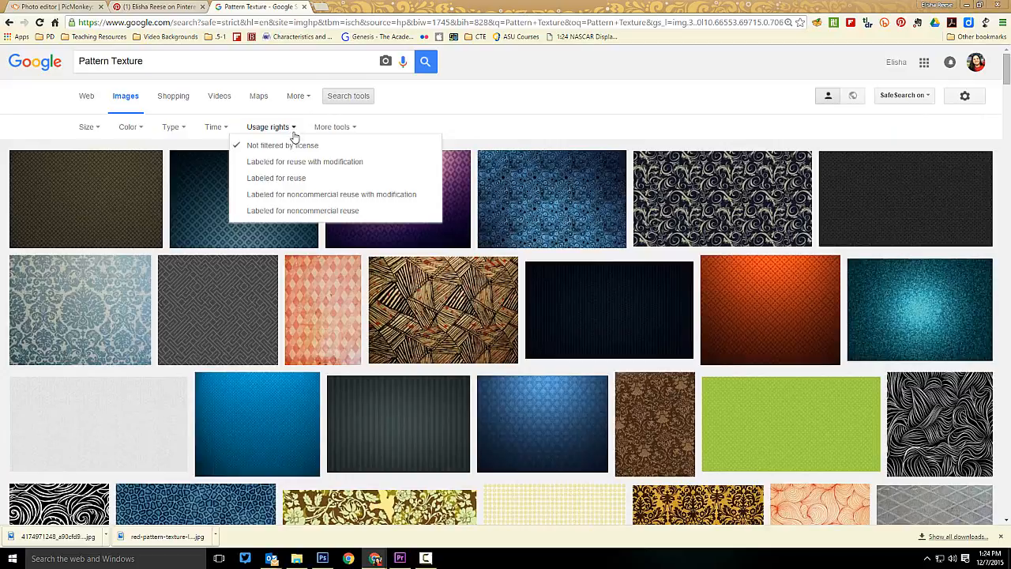
click(298, 180)
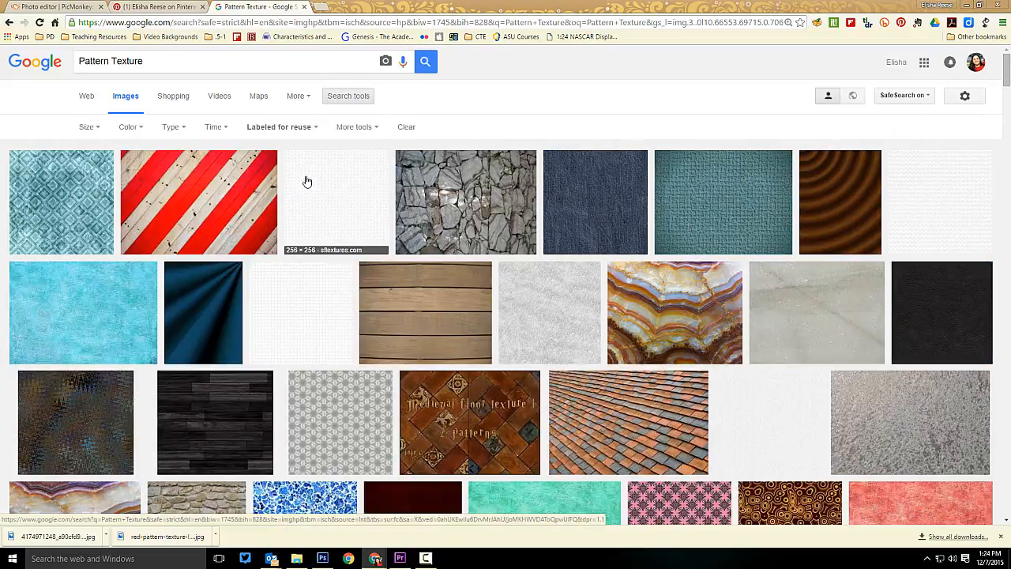
Open the red-and-wood diagonal stripe image at full size and save it as a JPEG to the Desktop.
click(253, 198)
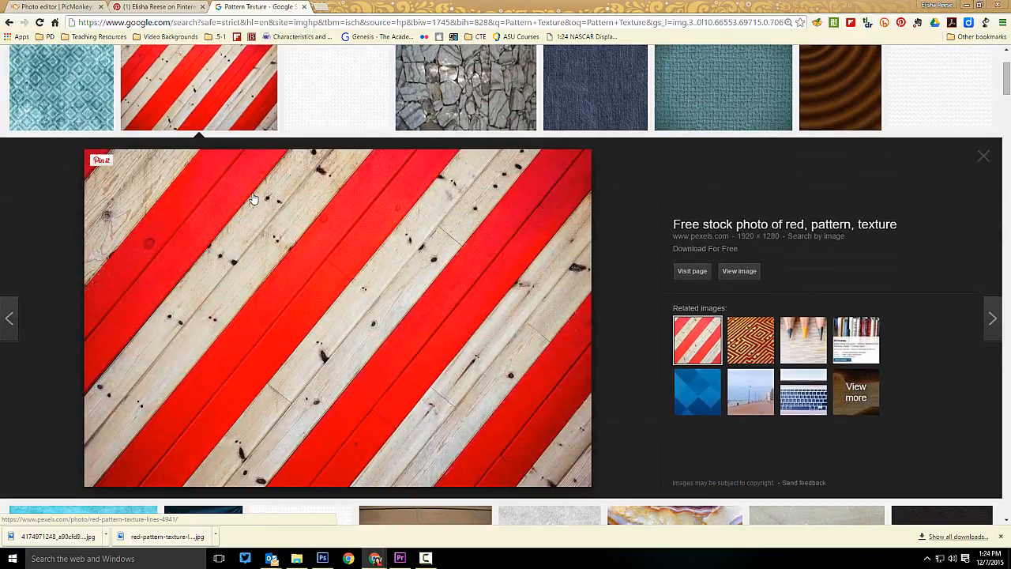
click(739, 271)
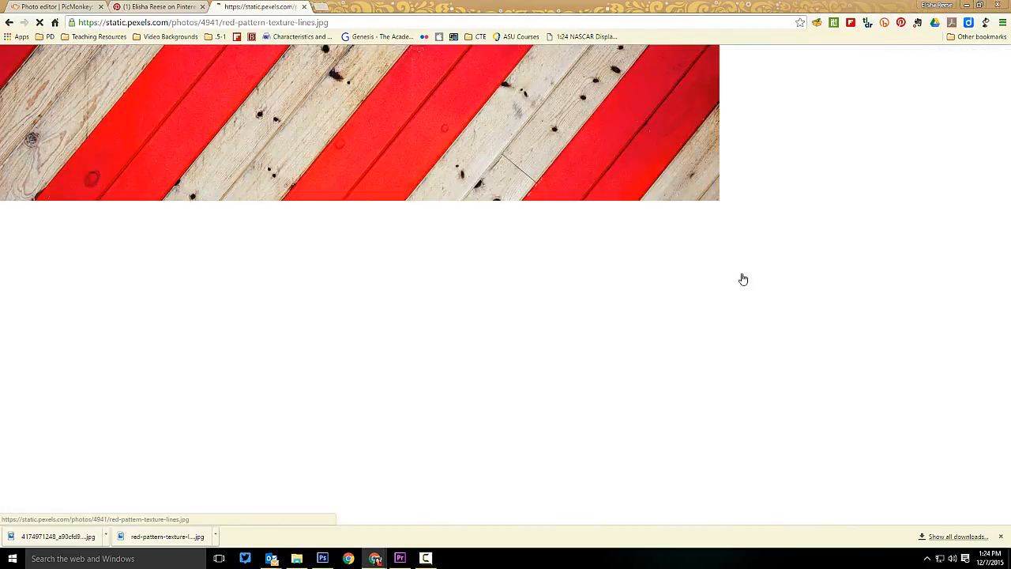
right_click(357, 144)
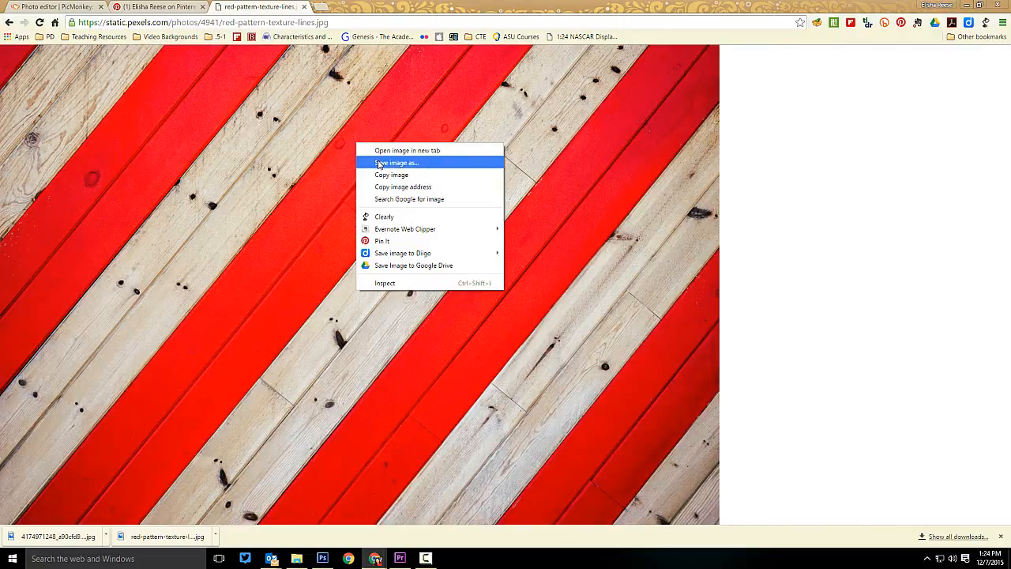
click(379, 162)
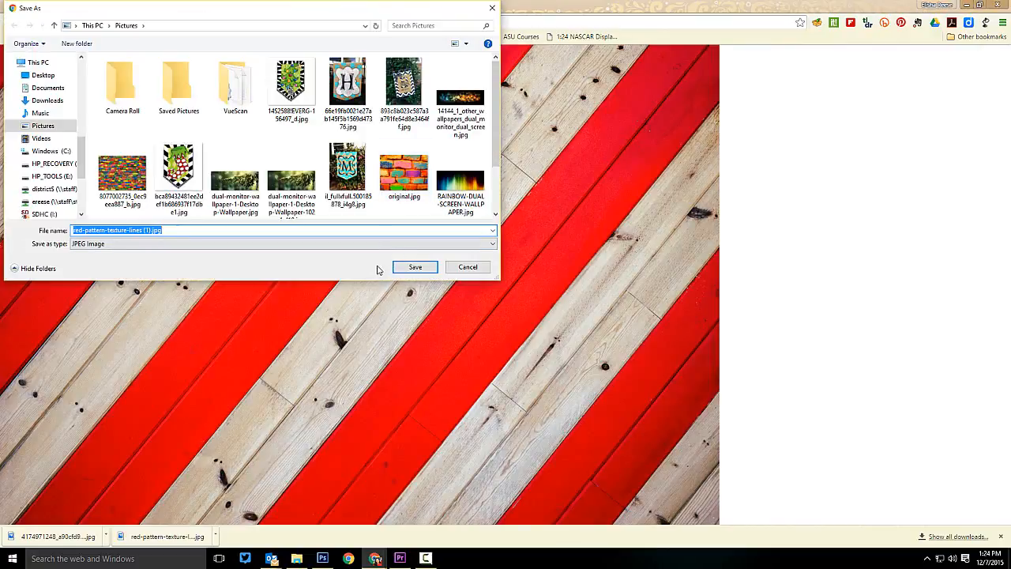
click(37, 63)
click(41, 75)
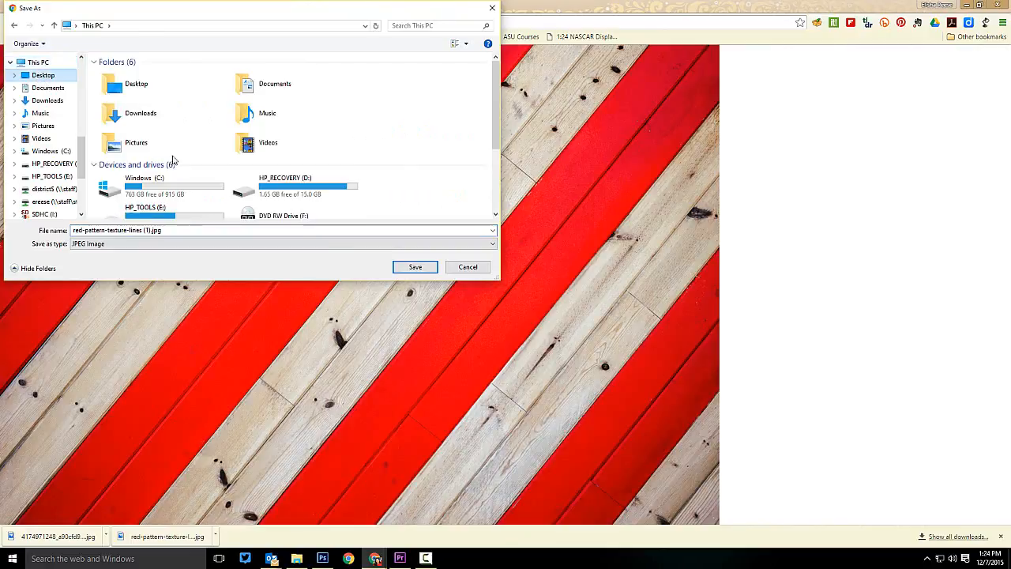
click(405, 267)
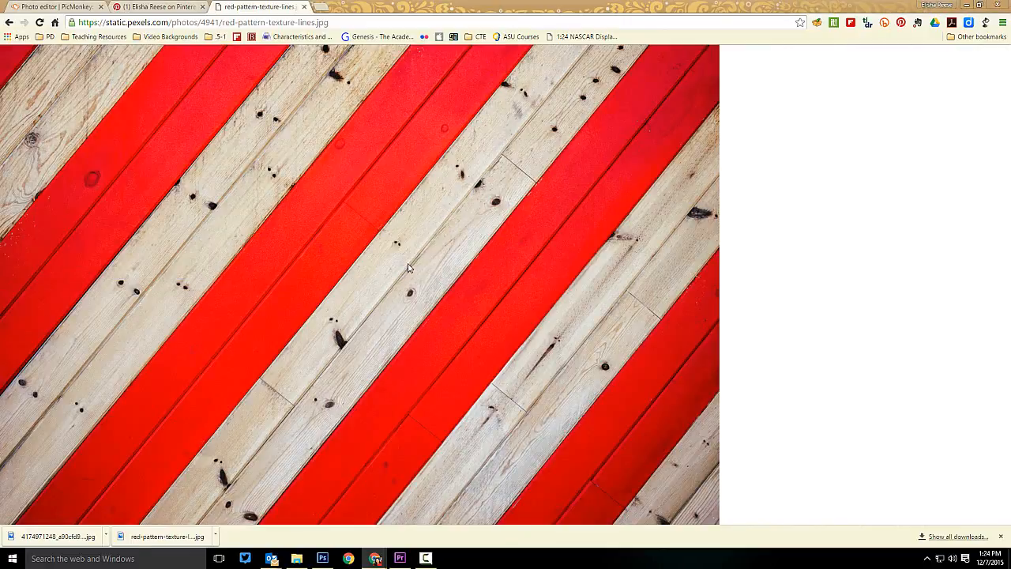
Return to PicMonkey and add the saved red stripe image from the computer as a custom overlay.
click(55, 6)
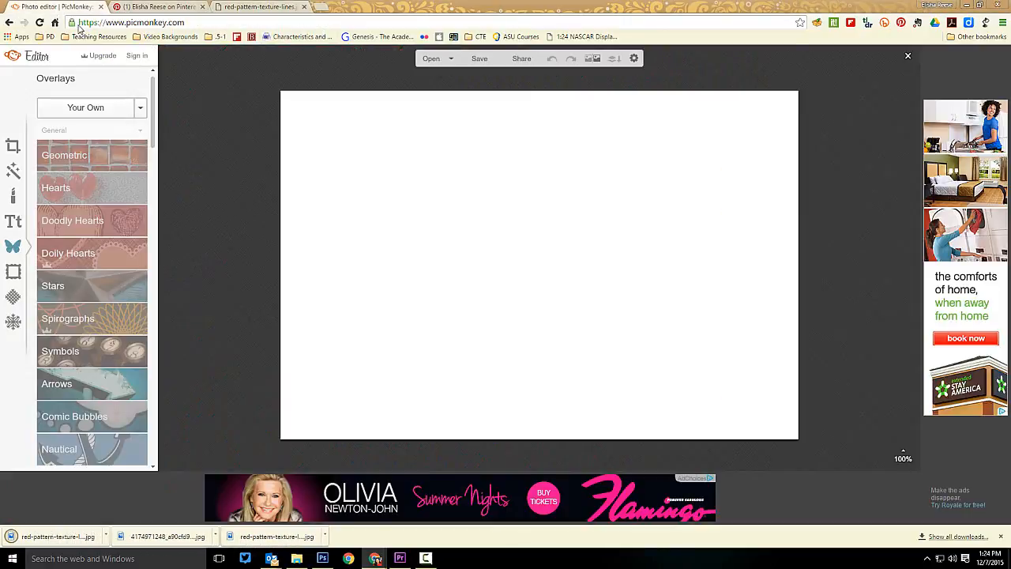
click(141, 109)
click(148, 125)
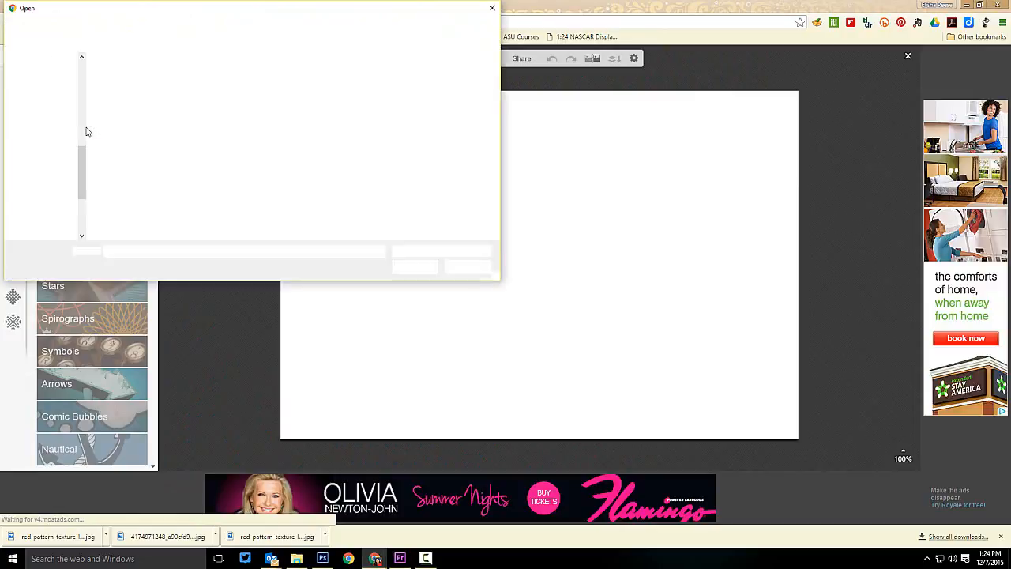
double_click(409, 95)
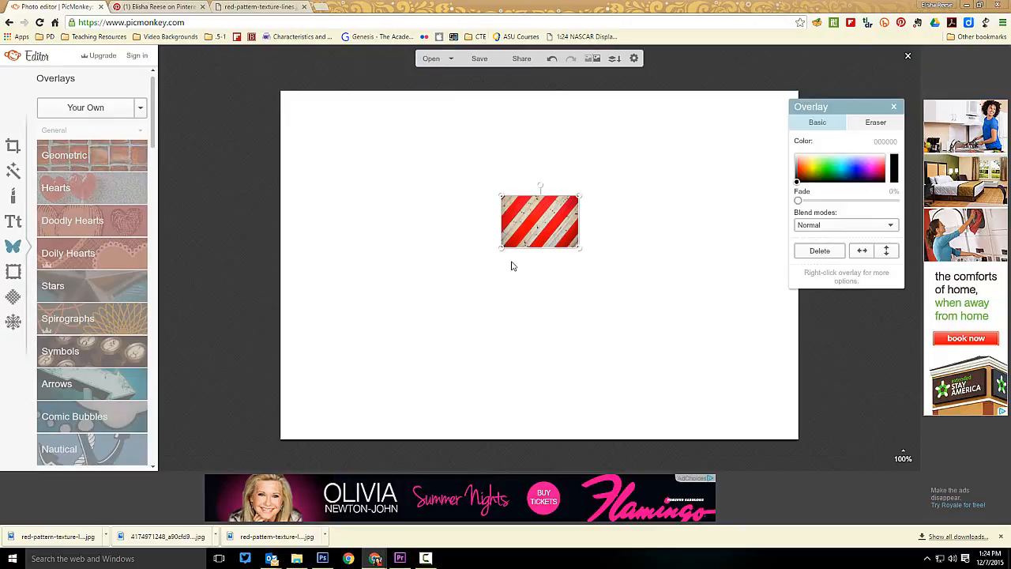
Enlarge and position the red stripe overlay until it covers the whole canvas, and close its settings.
drag(498, 248, 330, 376)
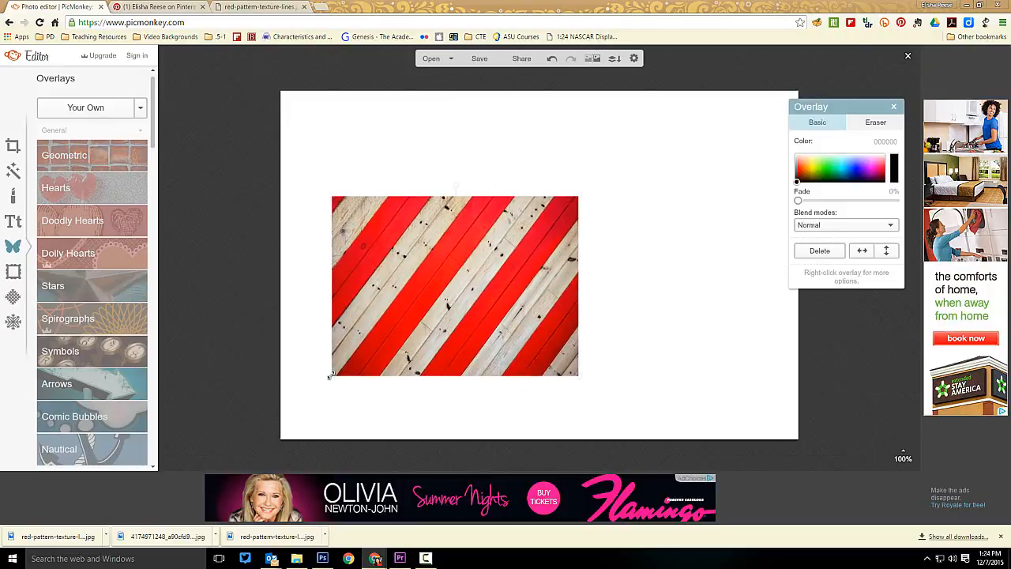
drag(330, 376, 278, 395)
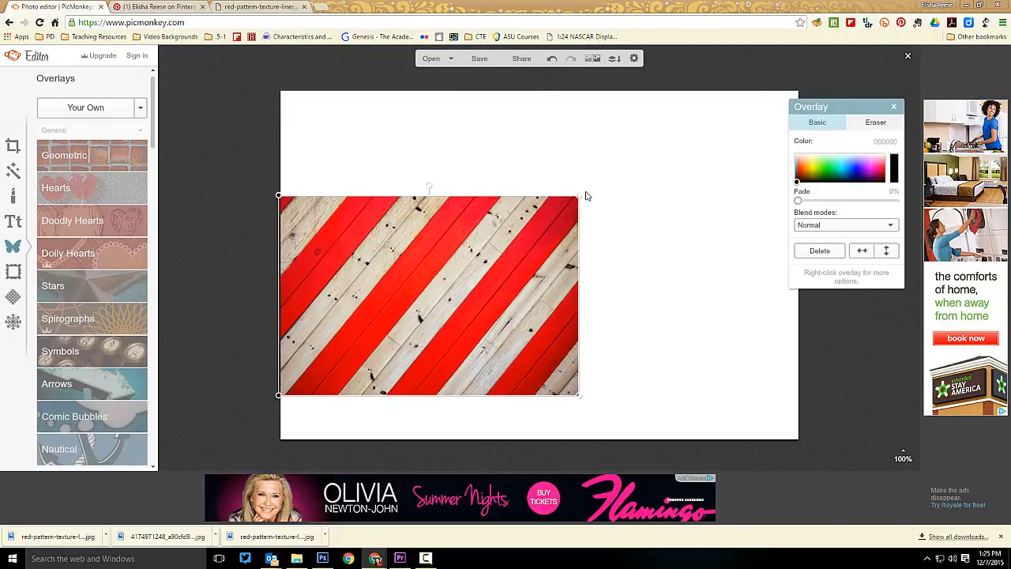
drag(577, 197, 813, 38)
drag(753, 153, 751, 199)
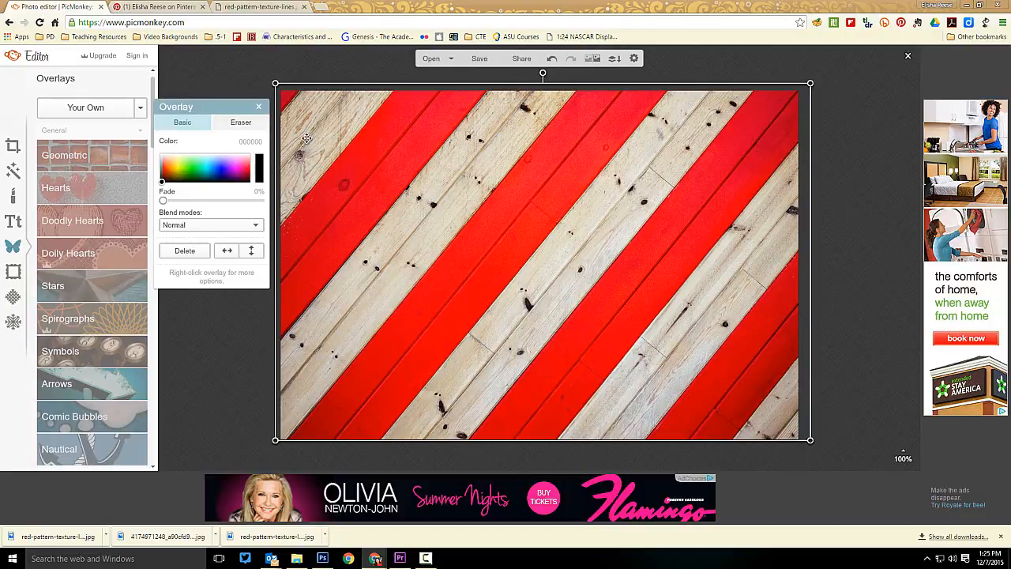
click(262, 107)
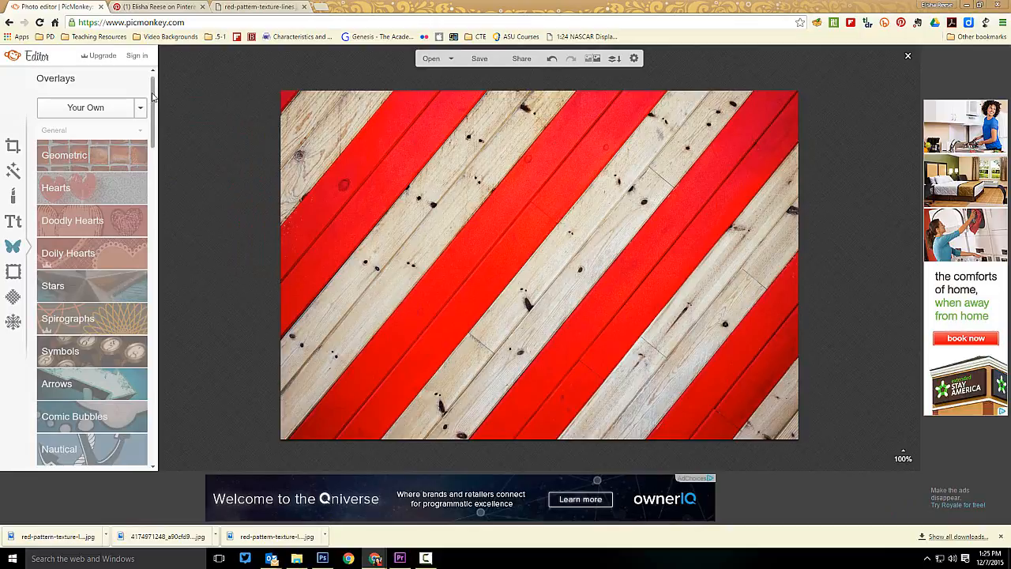
Add the basic four-lobed label from the Labels overlays and stretch it to nearly fill the canvas, leaving a striped border.
drag(153, 96, 154, 290)
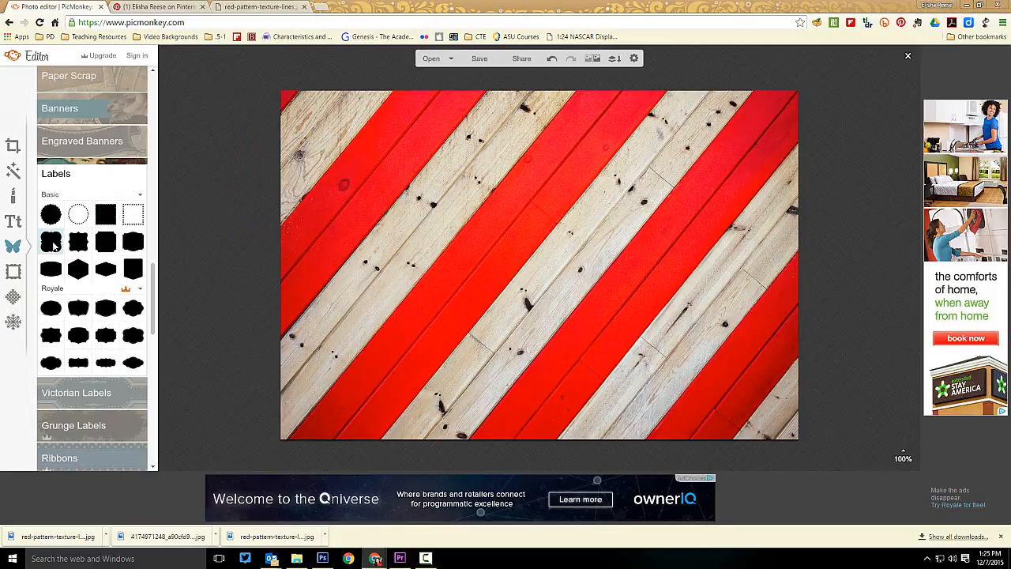
drag(53, 246, 424, 277)
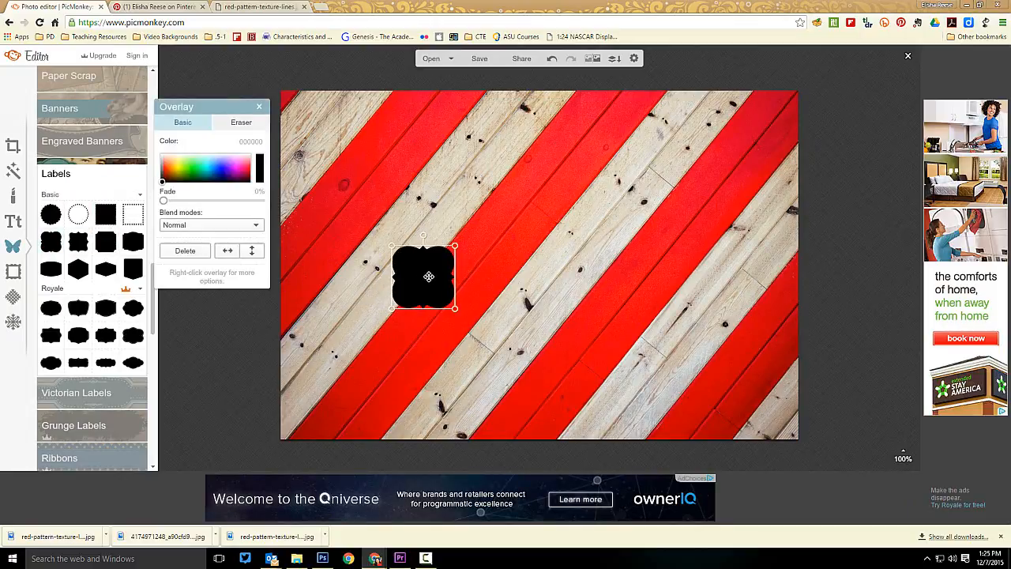
drag(456, 245, 618, 131)
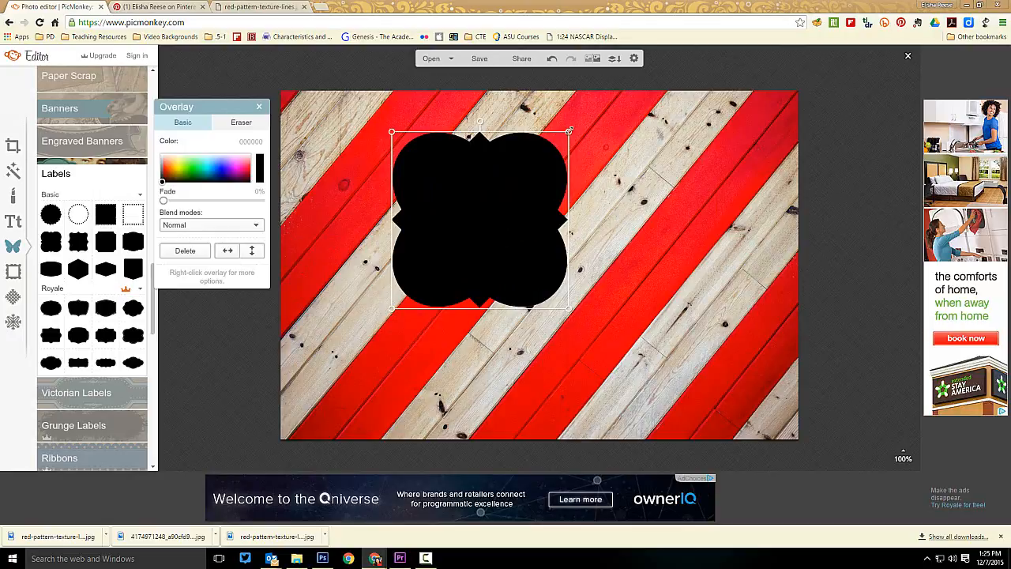
drag(571, 129, 784, 109)
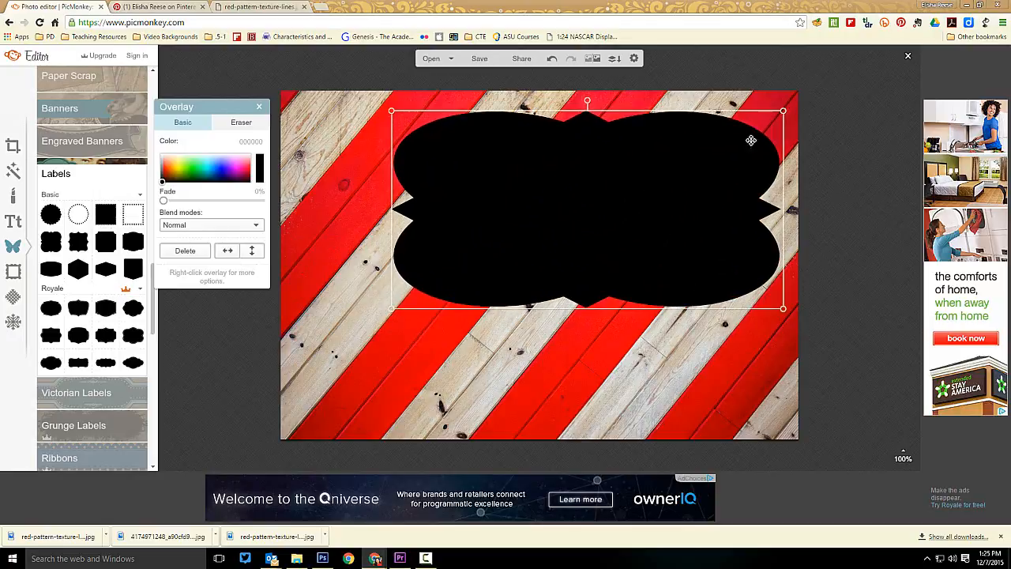
drag(392, 308, 297, 433)
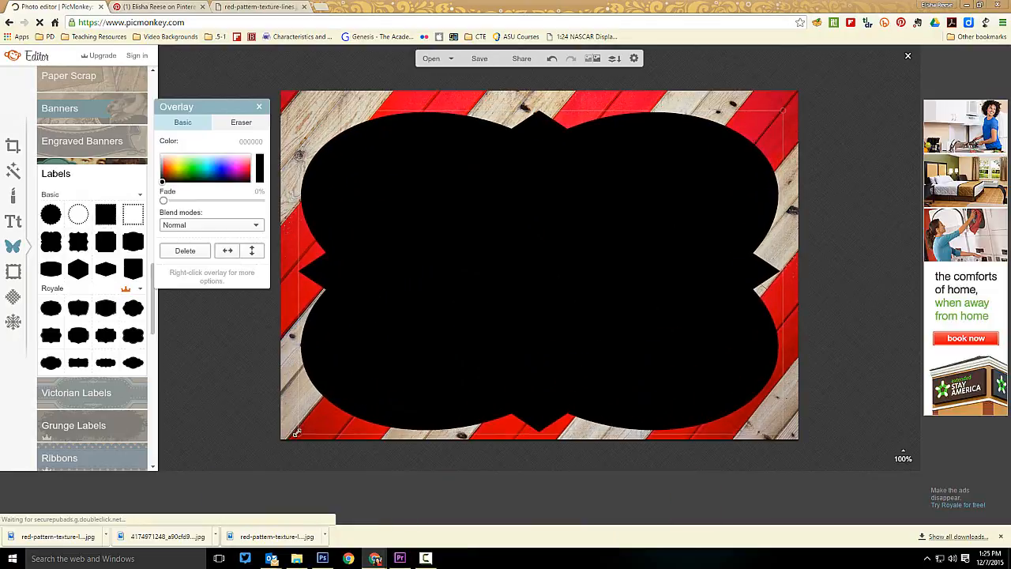
click(481, 340)
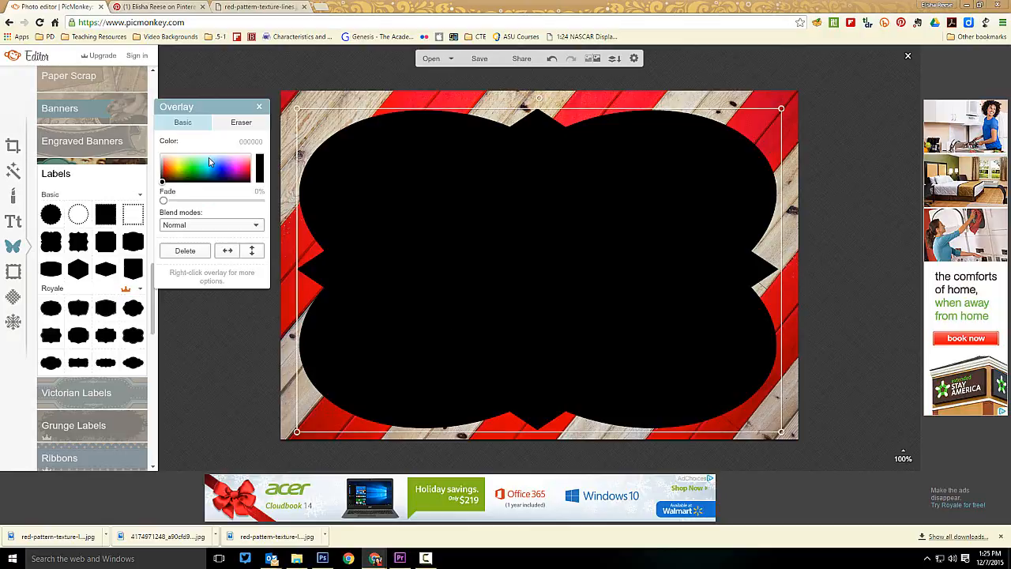
Recolor the label overlay to near-white and close its settings.
drag(210, 162, 209, 157)
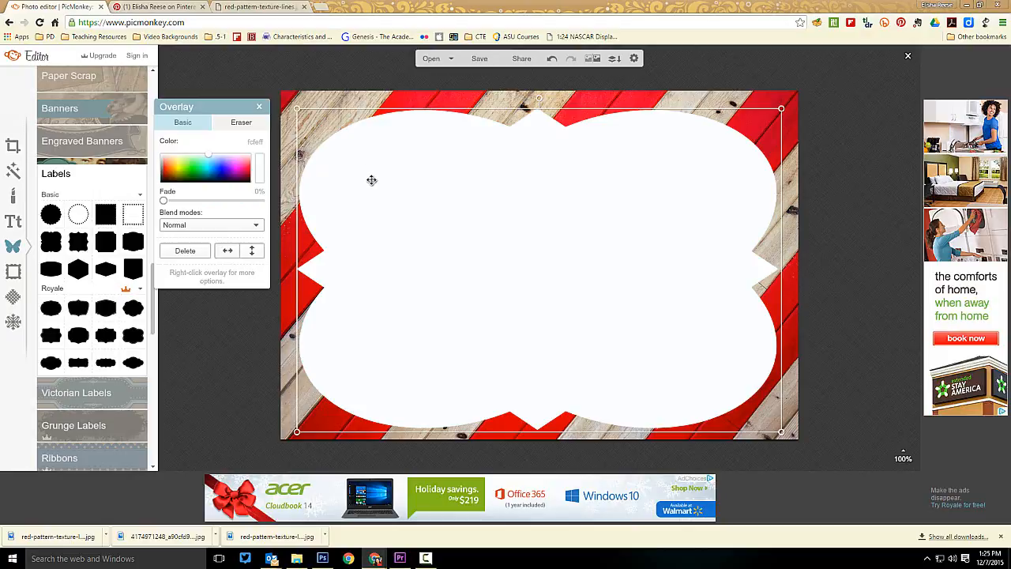
click(261, 106)
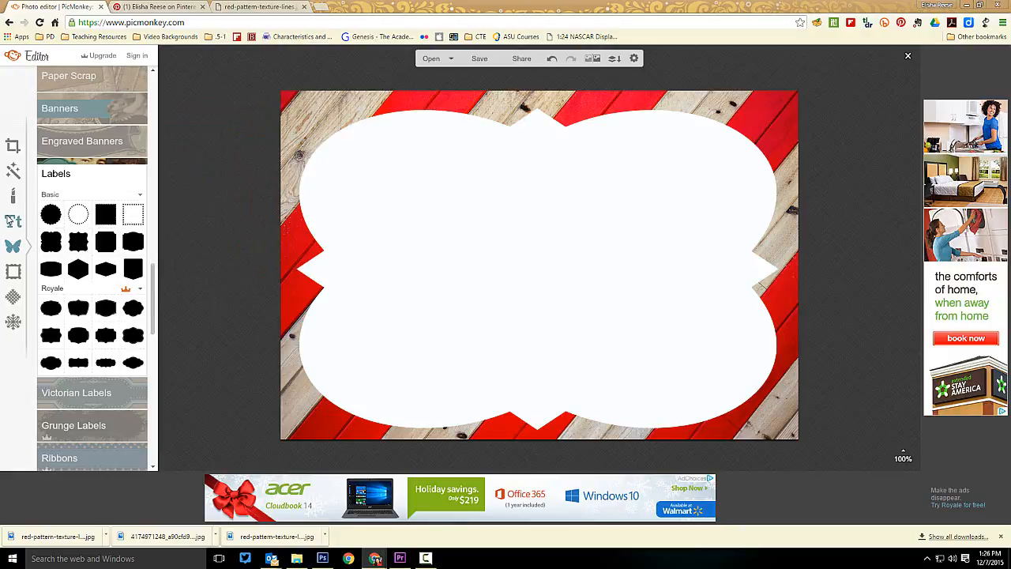
Add a text box in Poetsen One on the white label reading "Tutorial YouTube" with "Videos" on a second line.
click(11, 222)
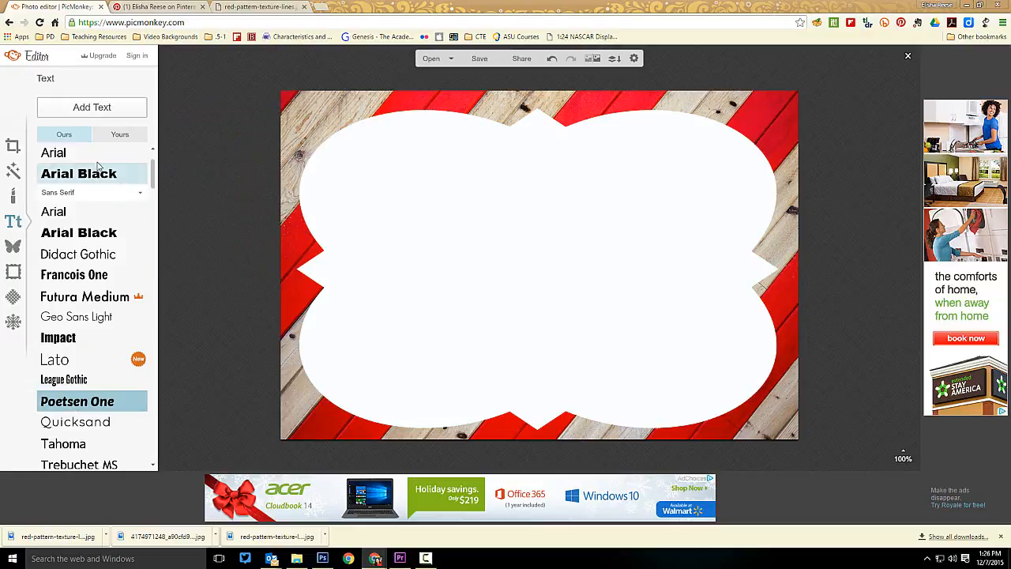
click(98, 107)
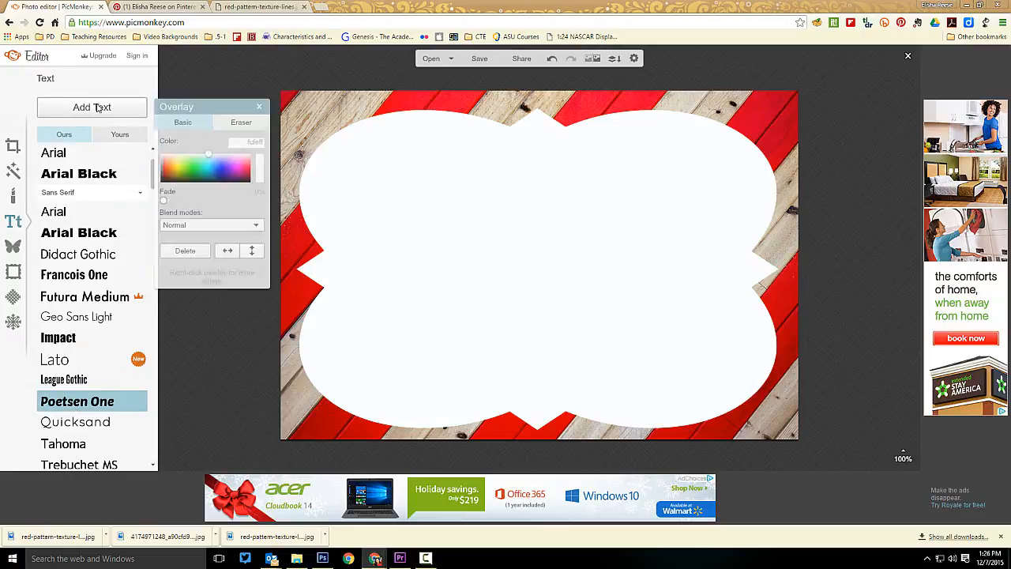
click(489, 240)
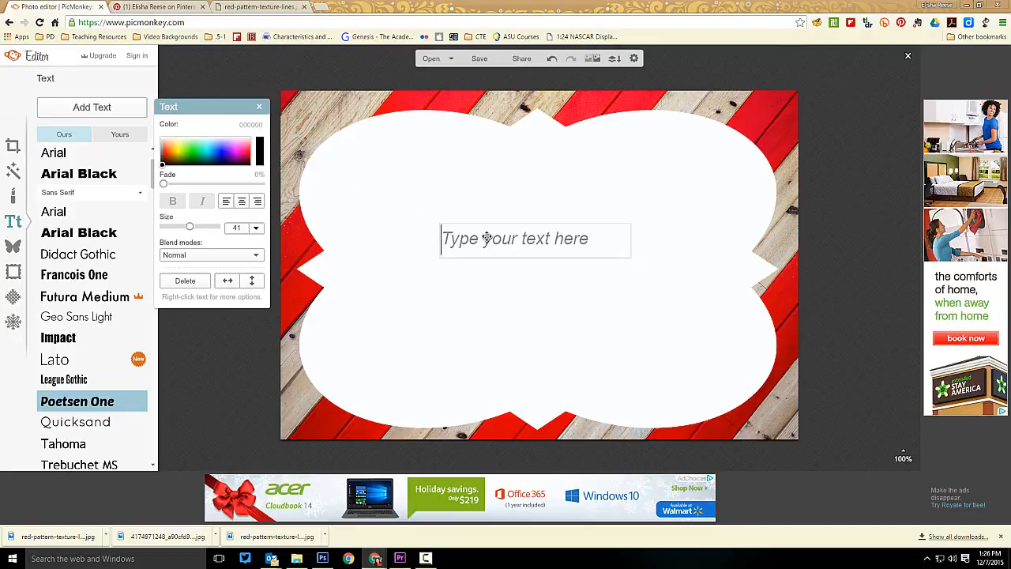
text(Tuto)
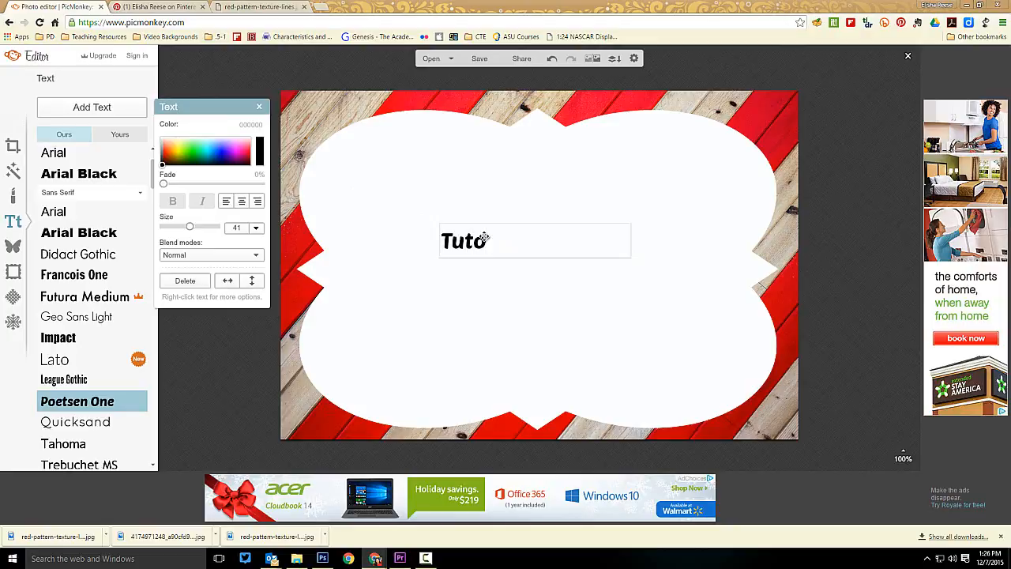
text(rial YouT)
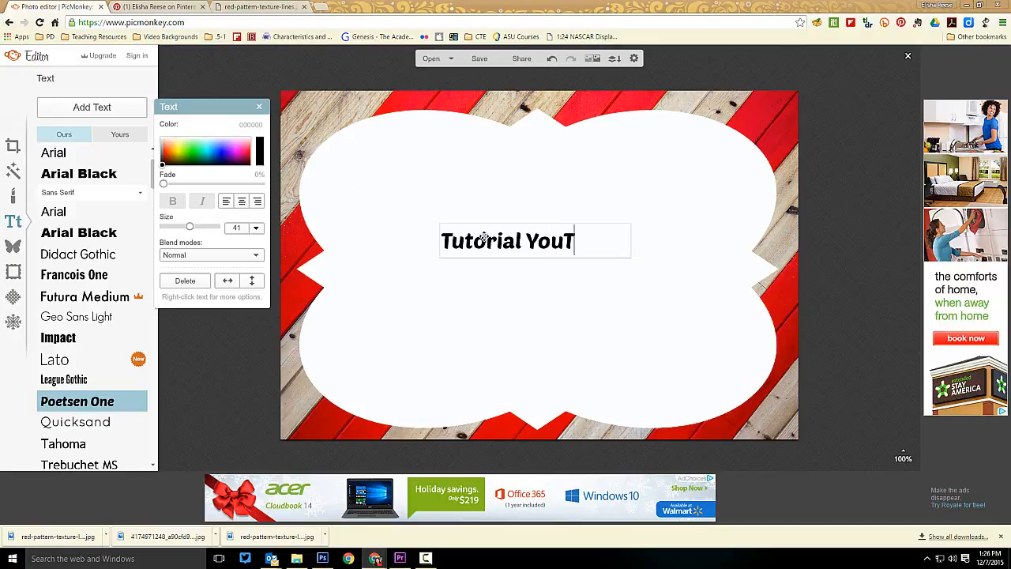
text(ube)
key(Return)
text(Videos)
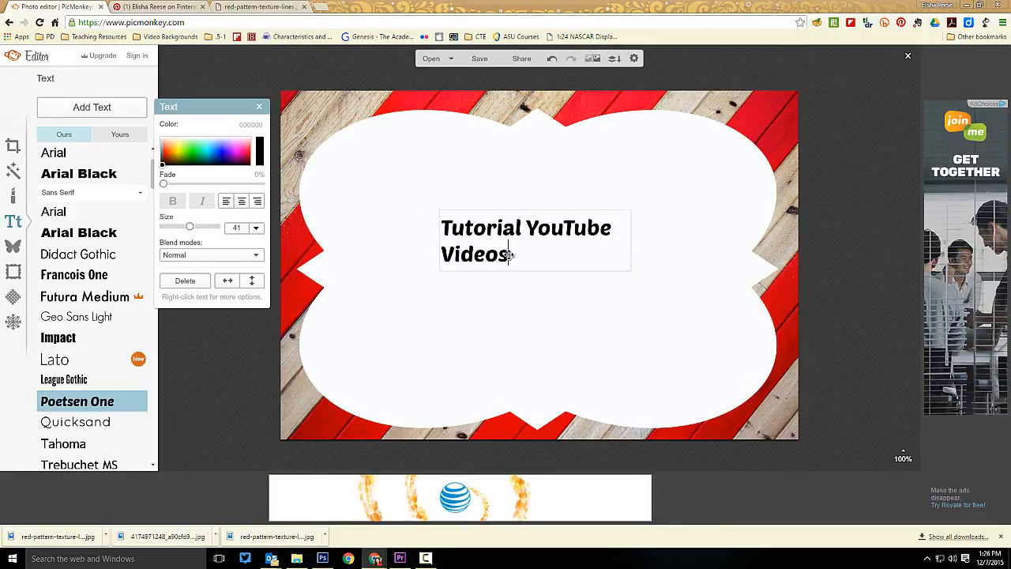
Center-align the title text and enlarge it to size 74, close its settings, and nudge the white label slightly upward.
drag(510, 254, 428, 227)
click(241, 200)
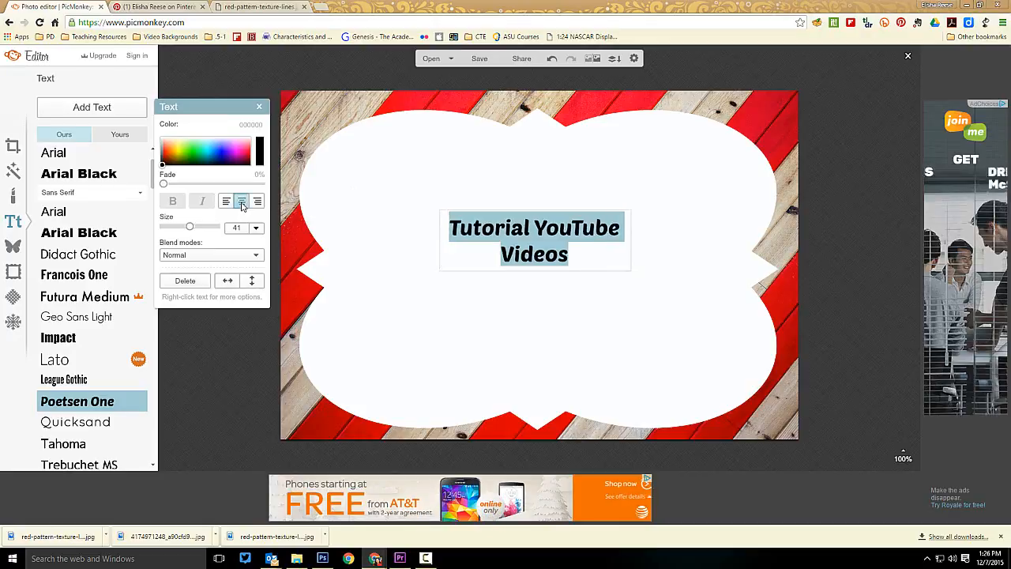
drag(190, 229, 202, 229)
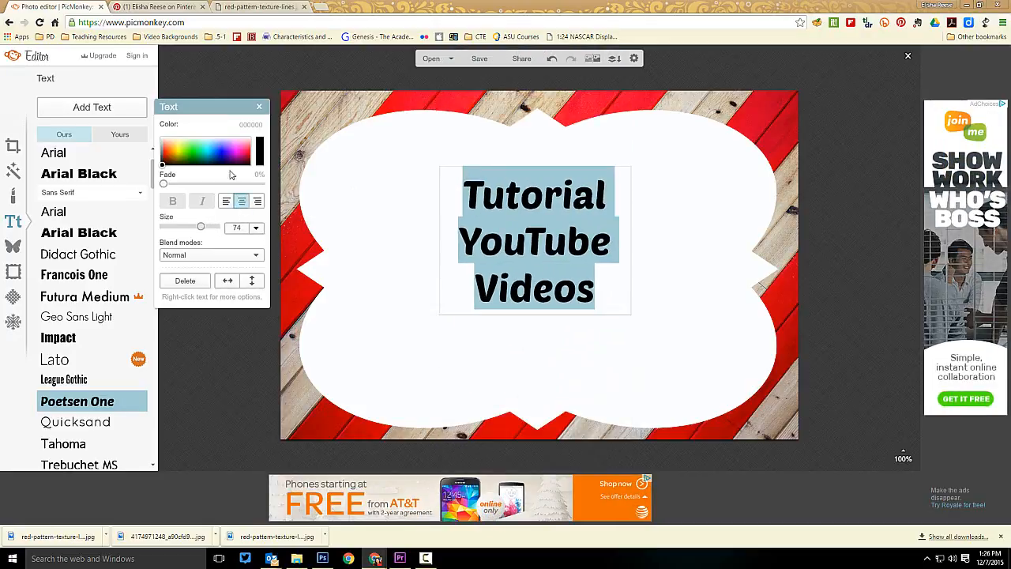
click(259, 107)
click(500, 228)
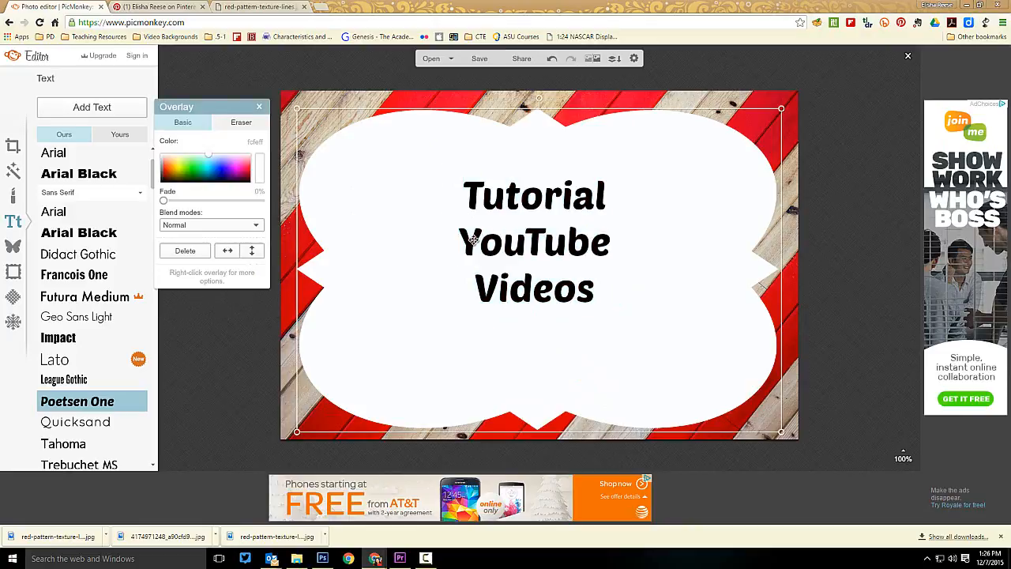
drag(472, 240, 472, 238)
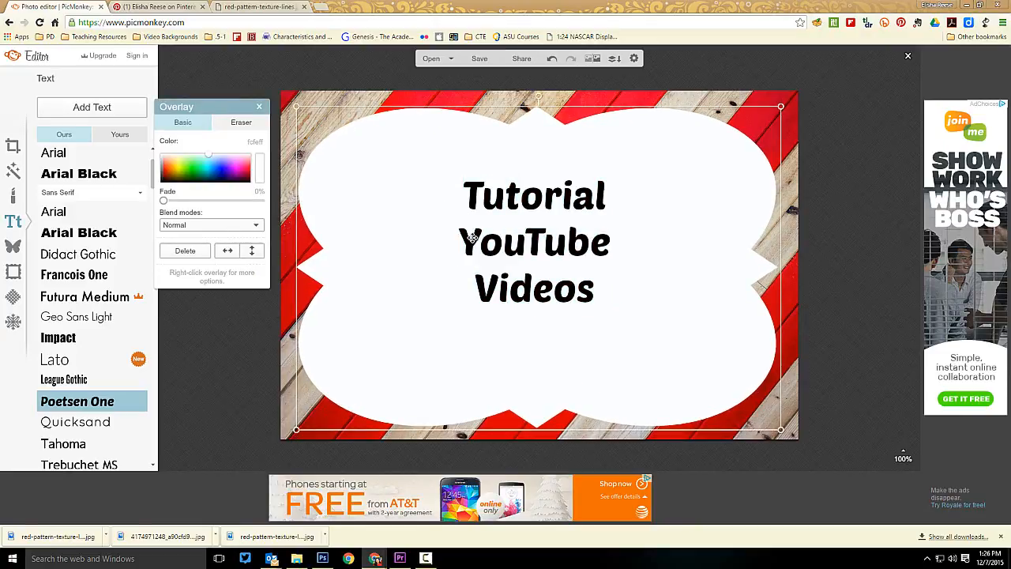
Save the finished cover to the computer's Desktop as a Pierce-quality JPG, adding 2 to the name Pinterest Cover.
click(481, 59)
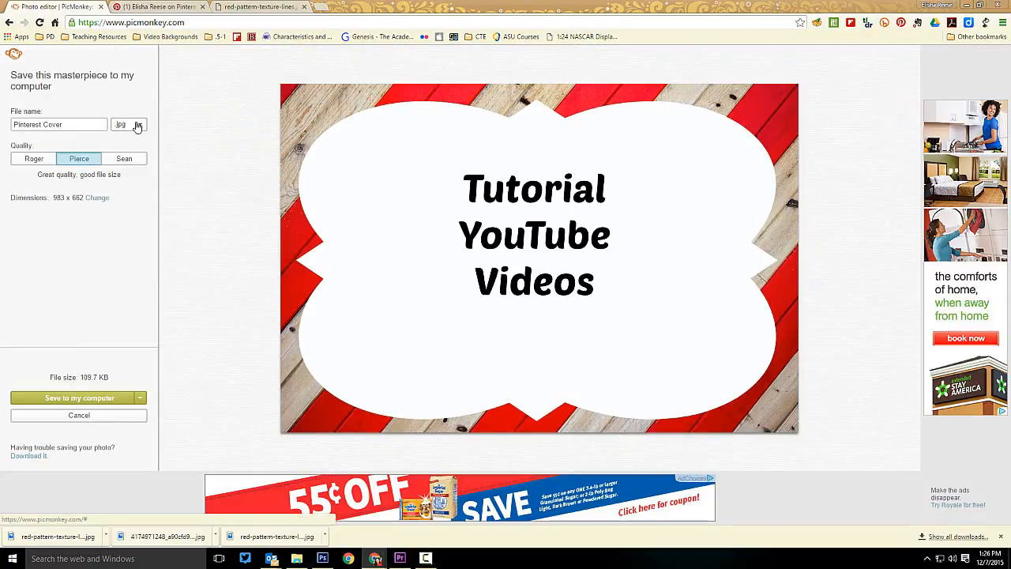
click(66, 124)
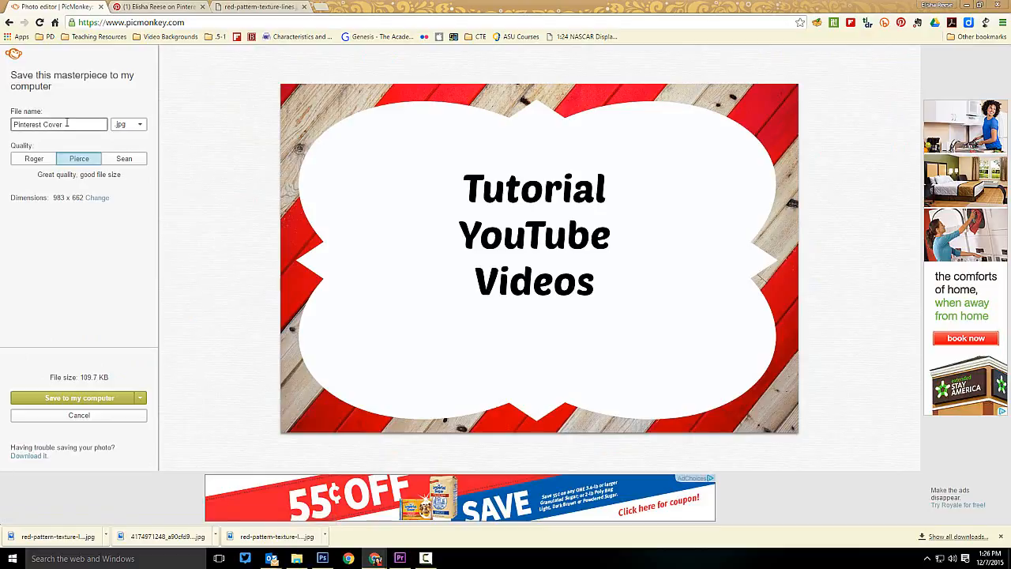
click(141, 398)
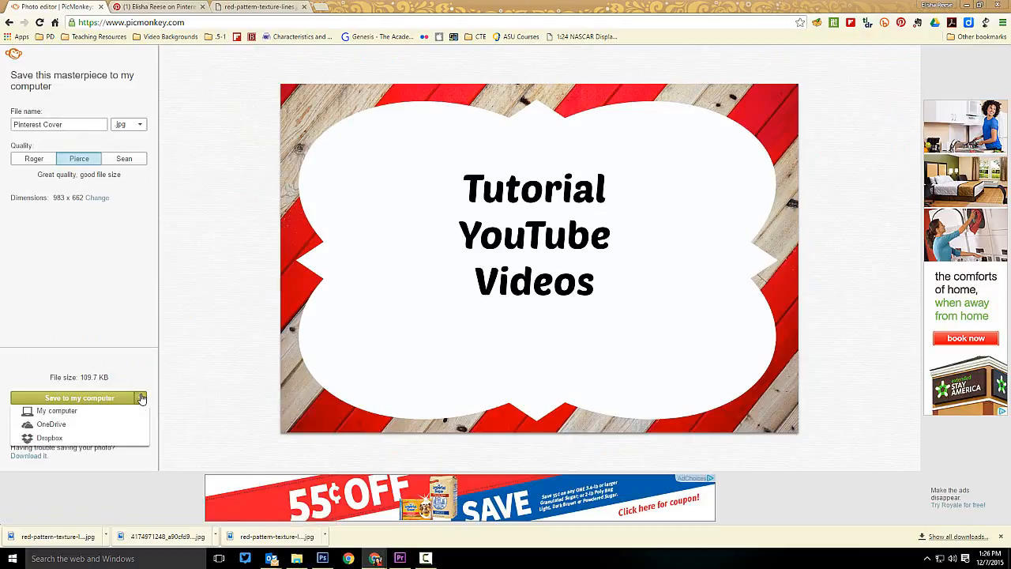
click(69, 414)
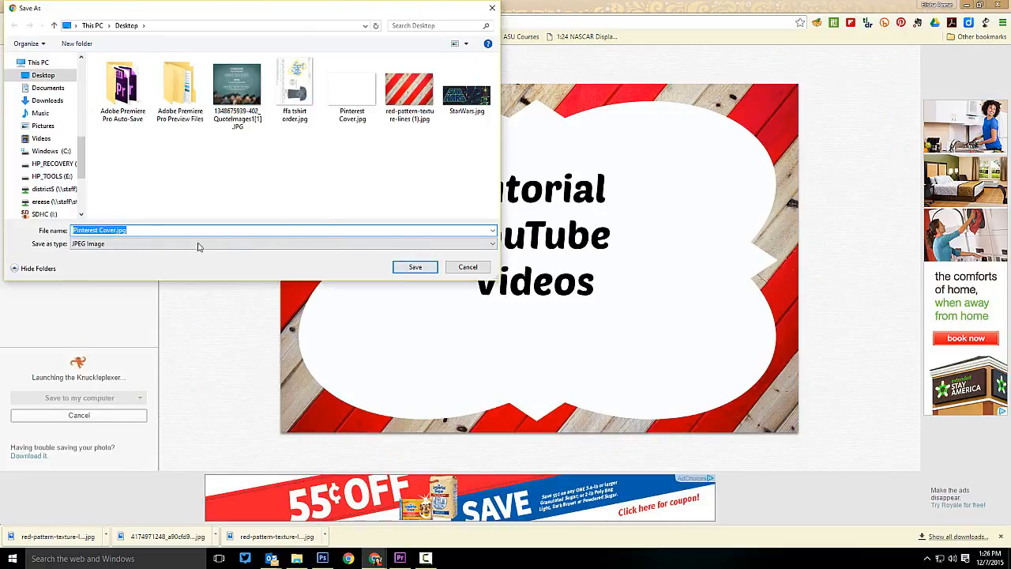
click(116, 229)
text(2)
click(414, 267)
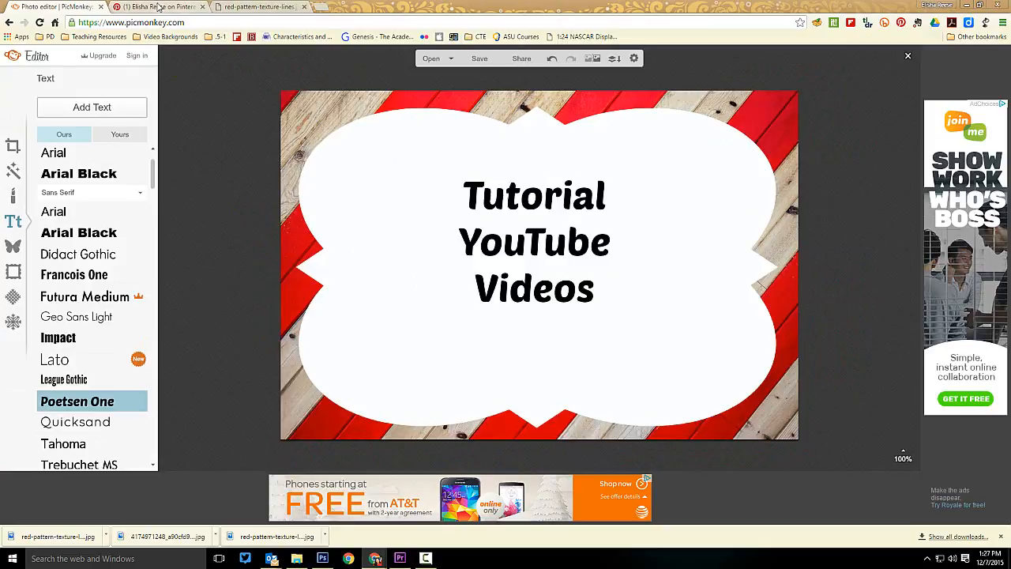
Switch to the Pinterest profile and open the iPads in Education board.
click(159, 6)
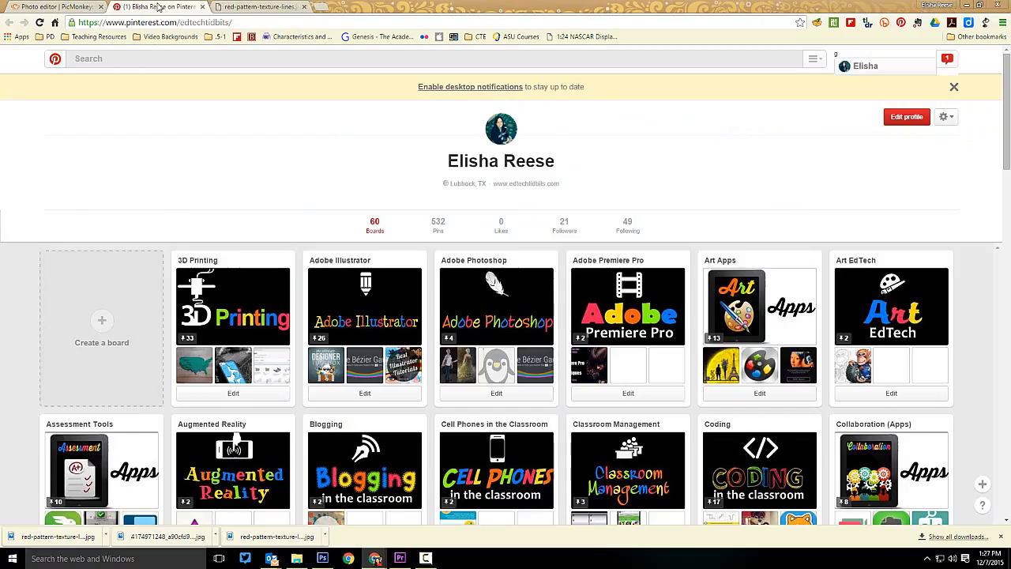
scroll(263, 164, down, 10)
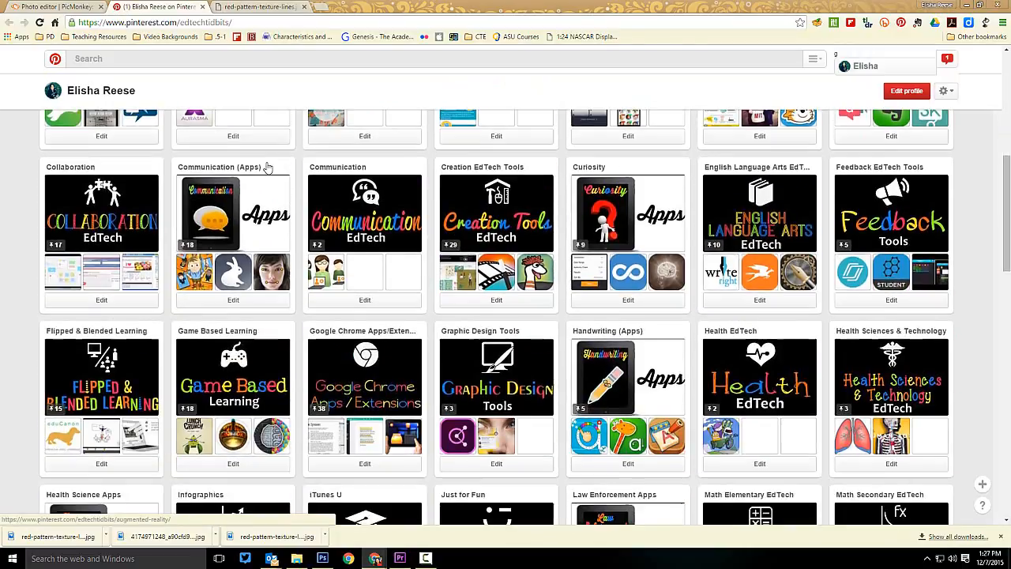
scroll(267, 166, down, 5)
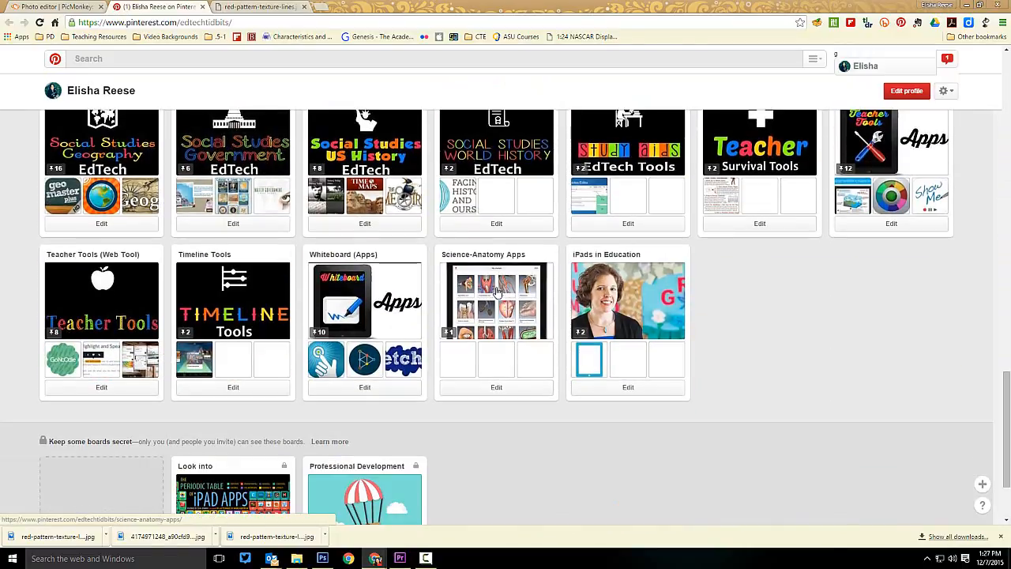
click(598, 295)
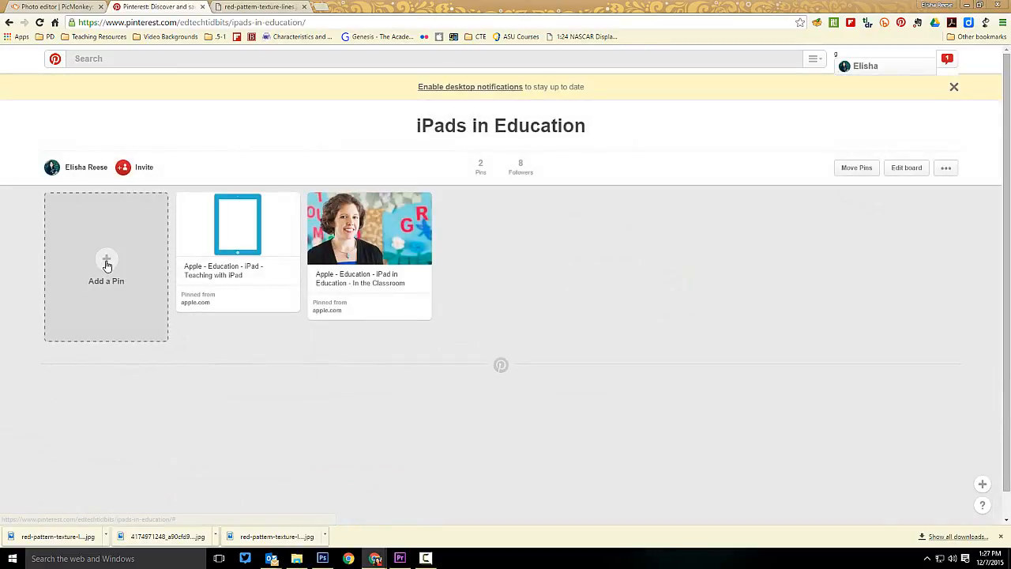
Add a pin to the board by uploading the saved Tutorial YouTube Videos cover image from the device.
click(107, 266)
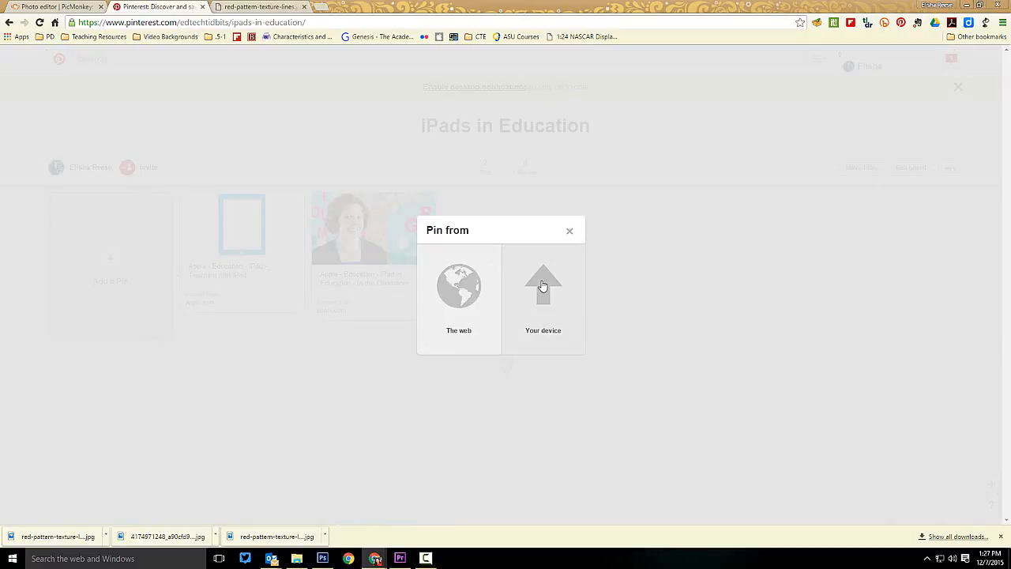
click(542, 286)
click(474, 301)
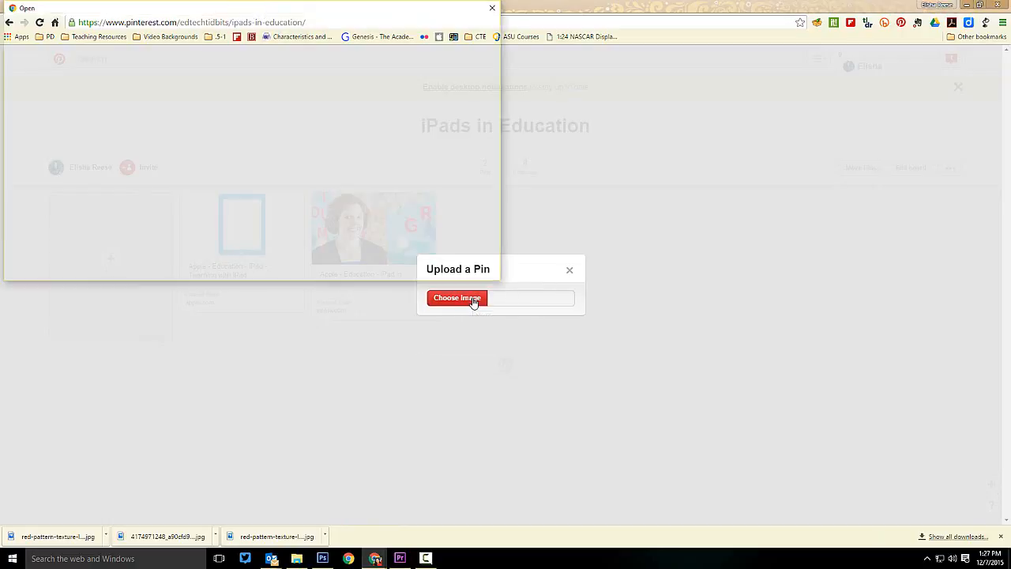
drag(496, 79, 499, 190)
double_click(347, 119)
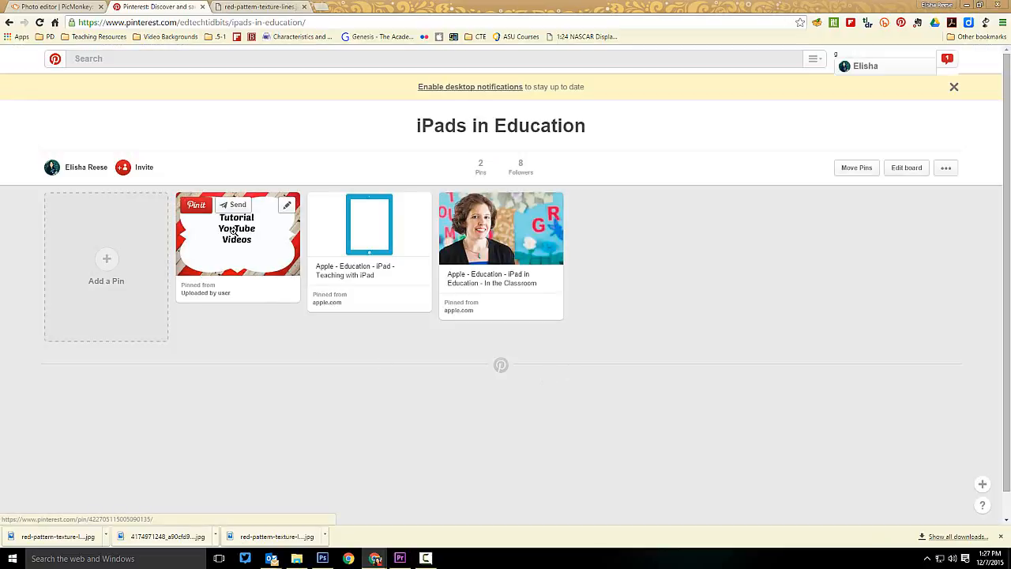
Set the Tutorial YouTube Videos pin as the iPads in Education board's cover, save the board, and return to the profile's boards.
click(907, 168)
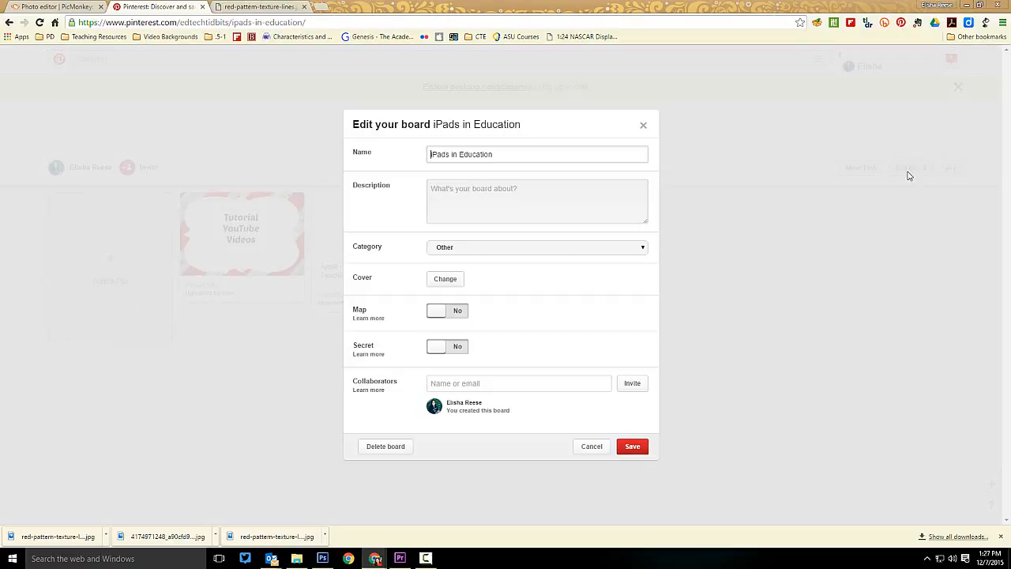
click(643, 125)
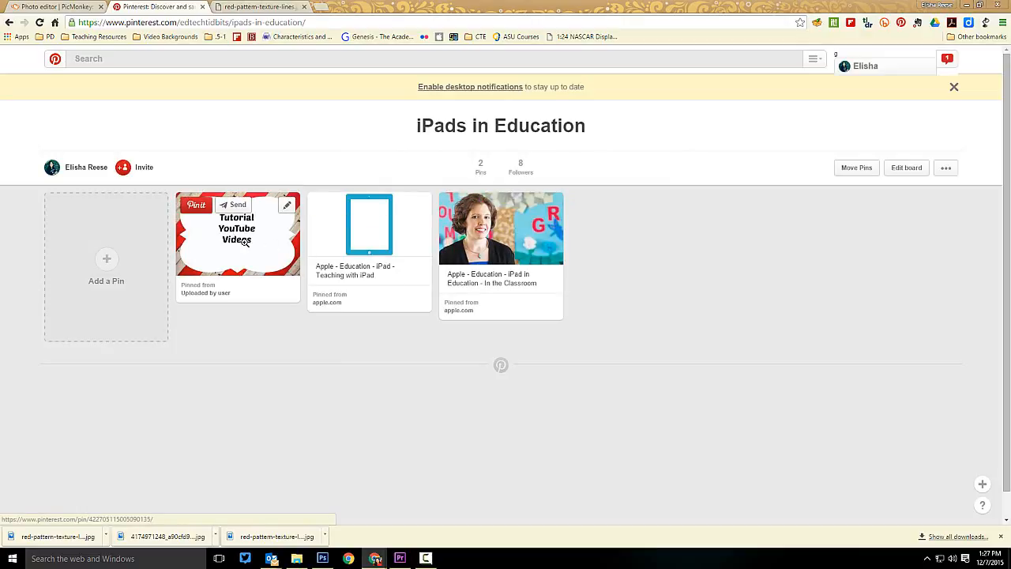
click(907, 169)
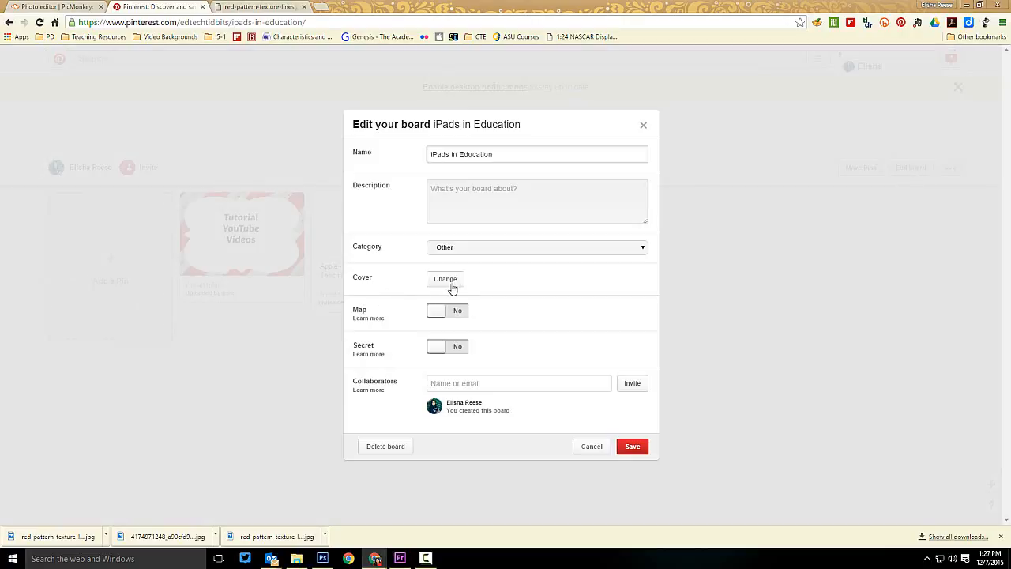
click(452, 289)
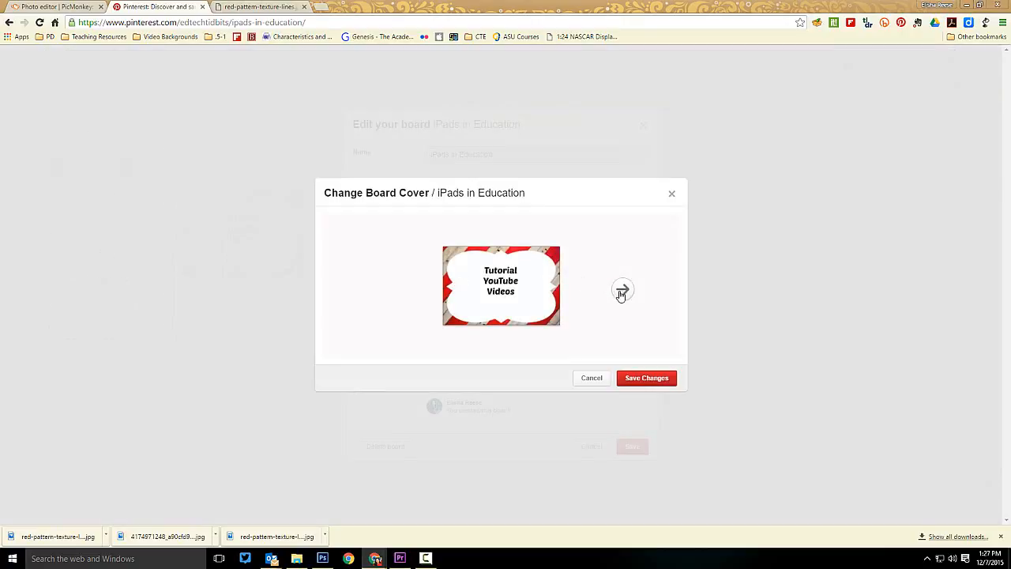
click(622, 293)
click(627, 293)
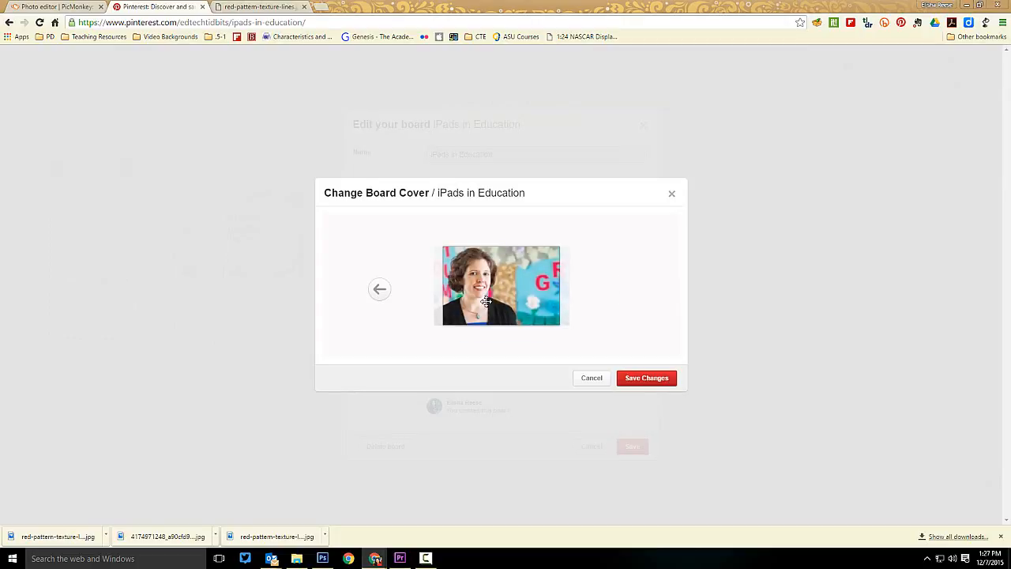
click(382, 292)
click(382, 293)
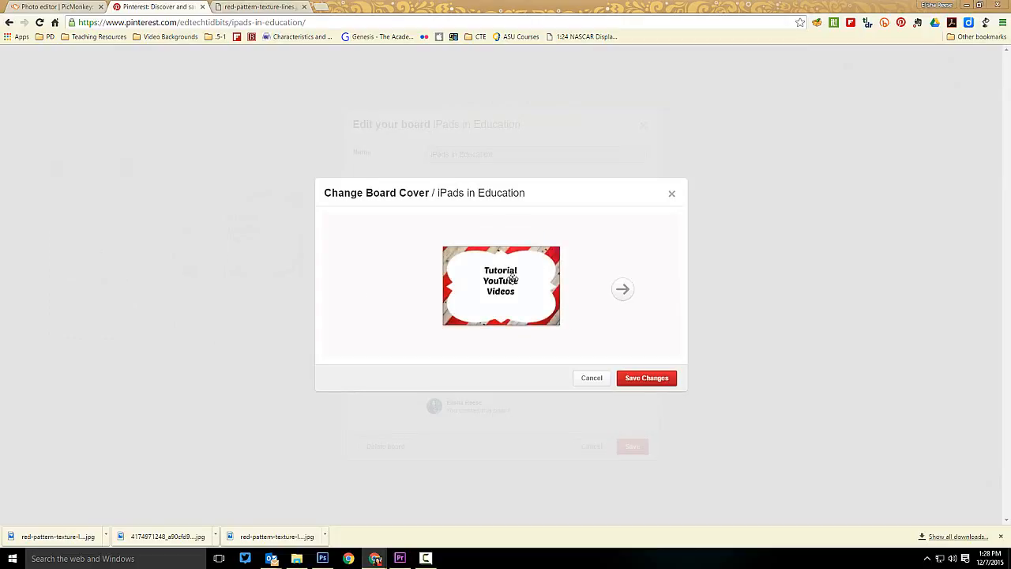
click(645, 379)
click(632, 446)
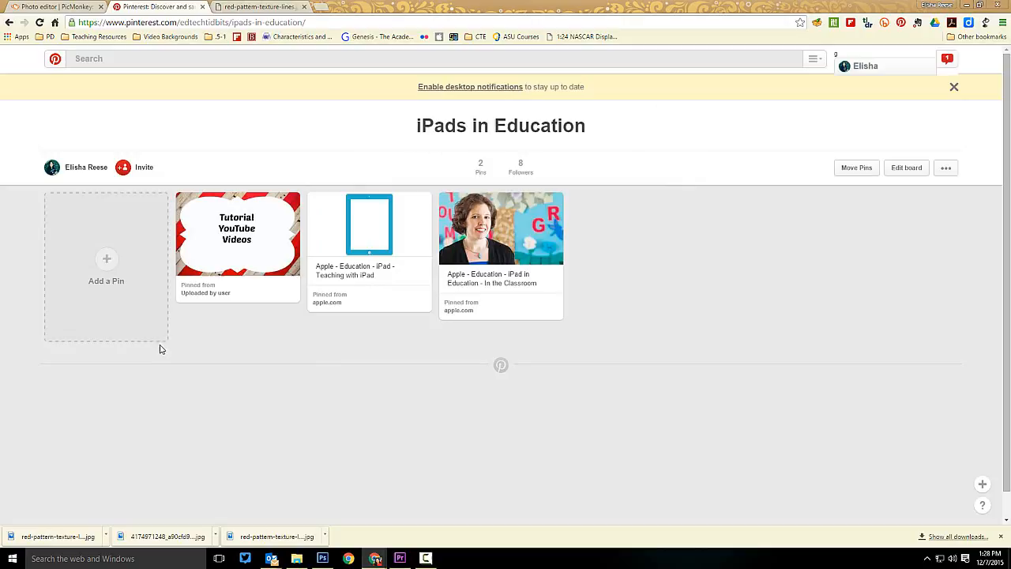
click(87, 167)
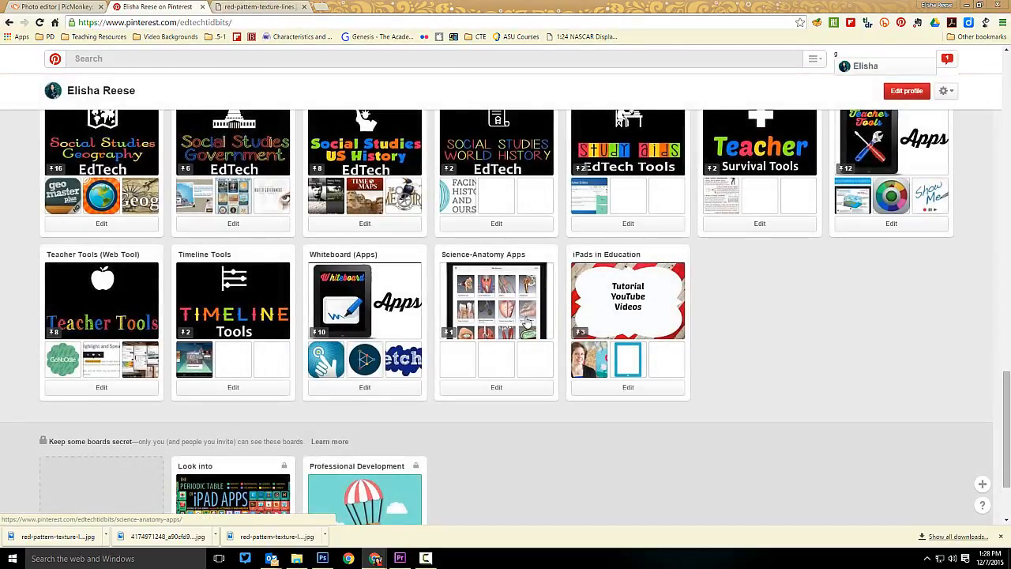